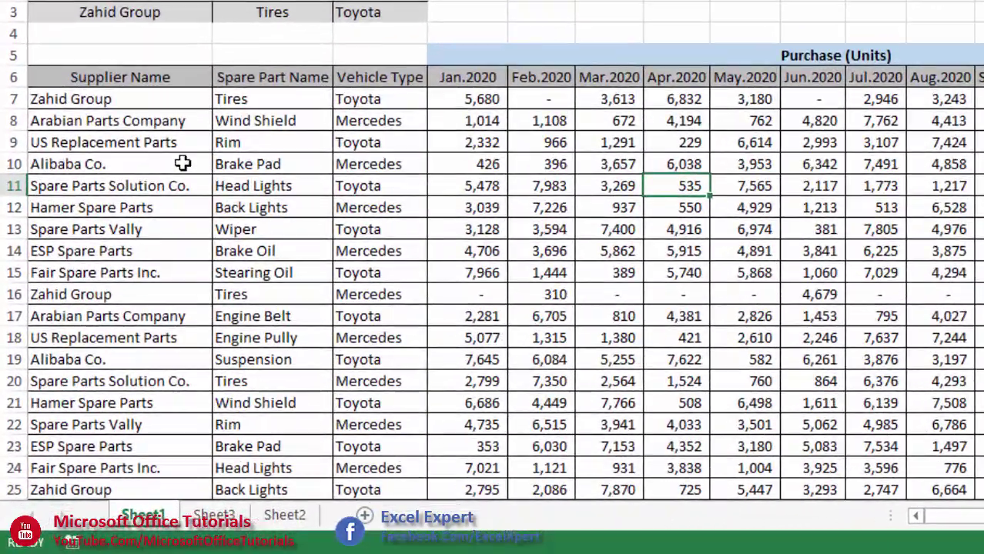
# Examine the supplier name, spare part name and vehicle type columns of the spare parts table
pyautogui.moveTo(153, 107); pyautogui.dragTo(177, 511)
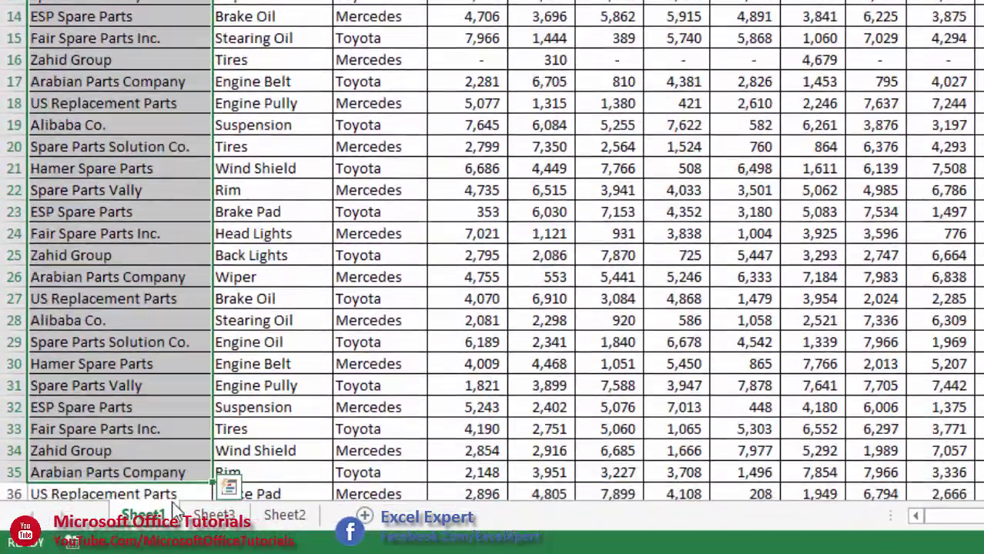
pyautogui.scroll(4, 239, 481)
pyautogui.moveTo(293, 123); pyautogui.dragTo(274, 548)
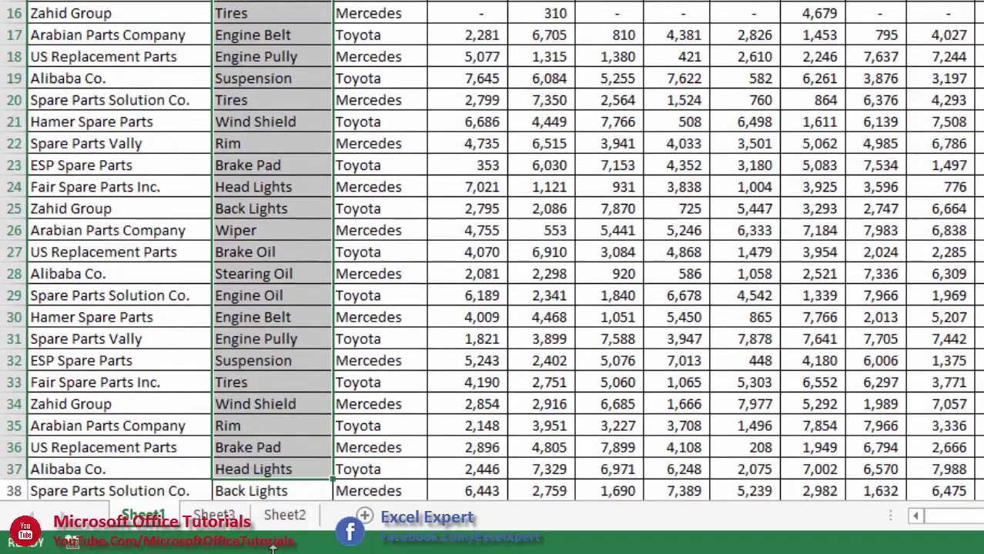
pyautogui.scroll(4, 319, 383)
pyautogui.moveTo(384, 119); pyautogui.dragTo(391, 464)
pyautogui.click(538, 293)
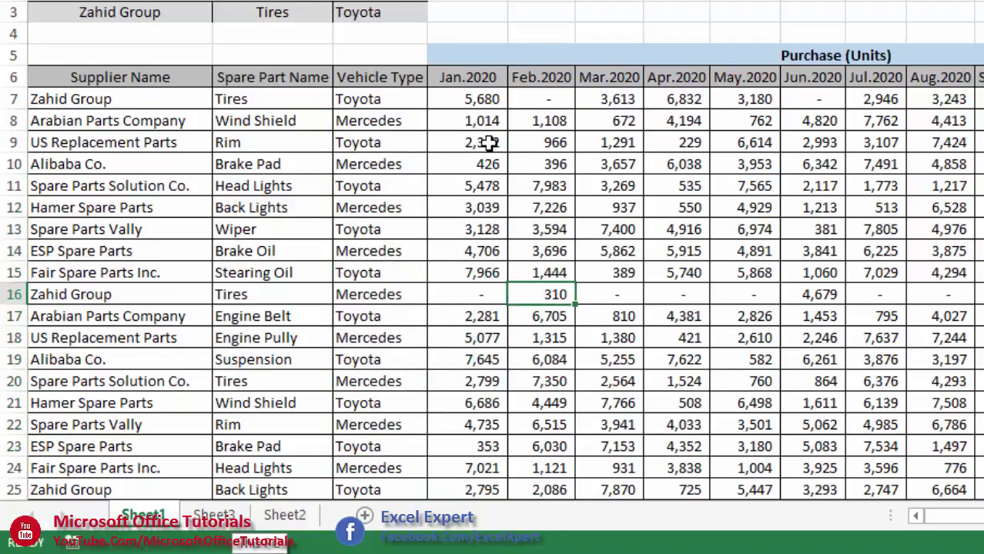
# Examine the monthly purchase units from Jan.2020 through Dec.2020, including the month headers and the quantities below them
pyautogui.moveTo(472, 84); pyautogui.dragTo(983, 84)
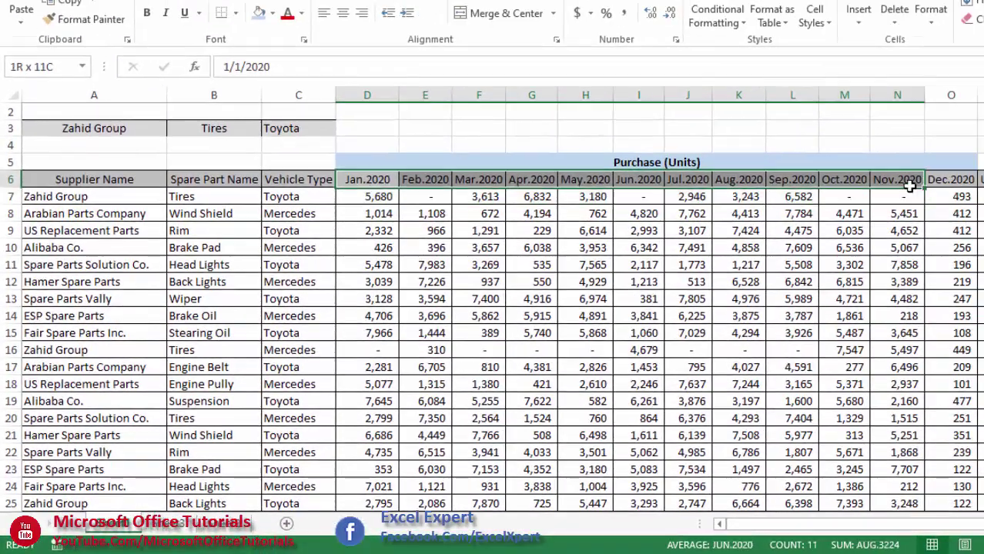
pyautogui.moveTo(909, 185); pyautogui.dragTo(944, 182)
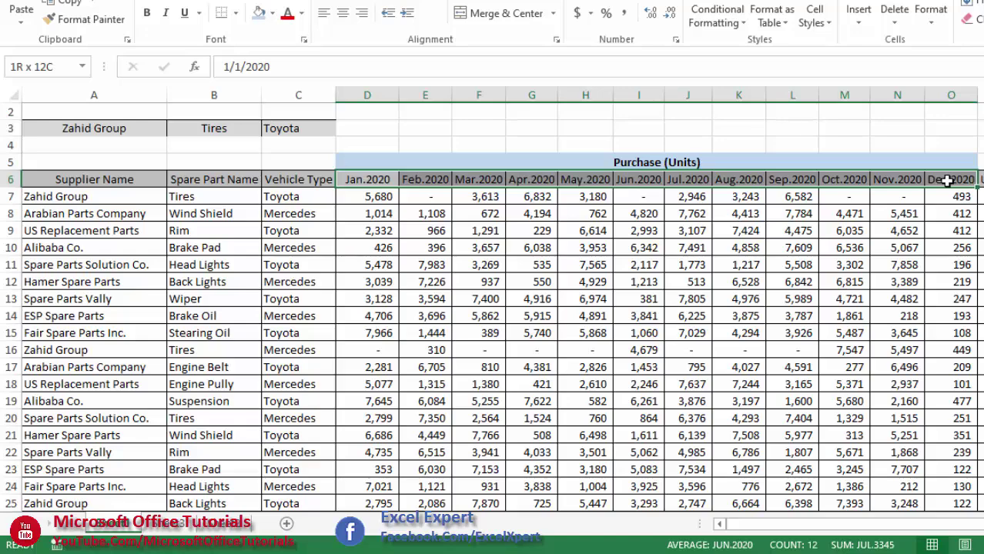
pyautogui.moveTo(373, 201); pyautogui.dragTo(962, 358)
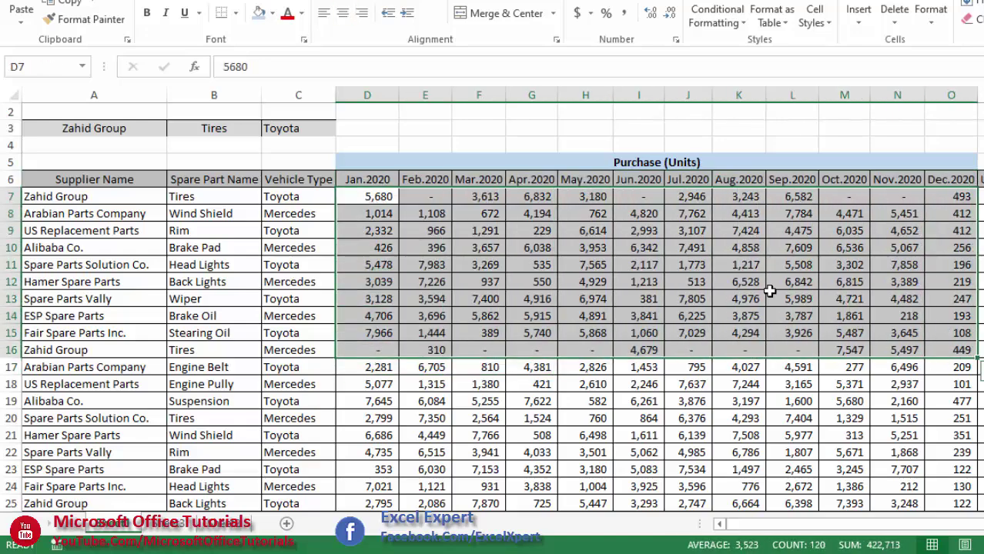
pyautogui.moveTo(380, 185); pyautogui.dragTo(958, 193)
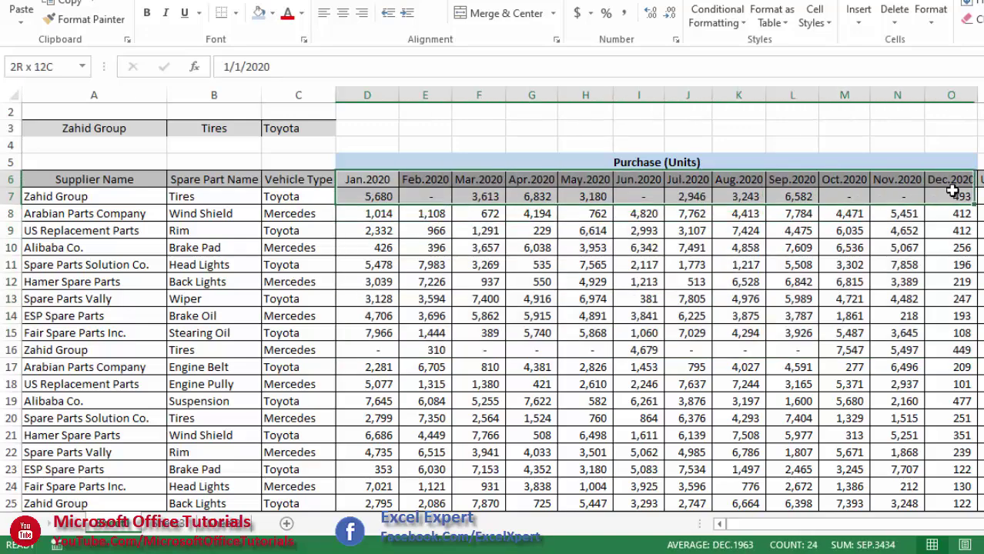
pyautogui.moveTo(899, 230); pyautogui.dragTo(523, 385)
# Review how spare parts, vehicle types and suppliers are listed in the rows beside the monthly purchases
pyautogui.moveTo(229, 227); pyautogui.dragTo(209, 378)
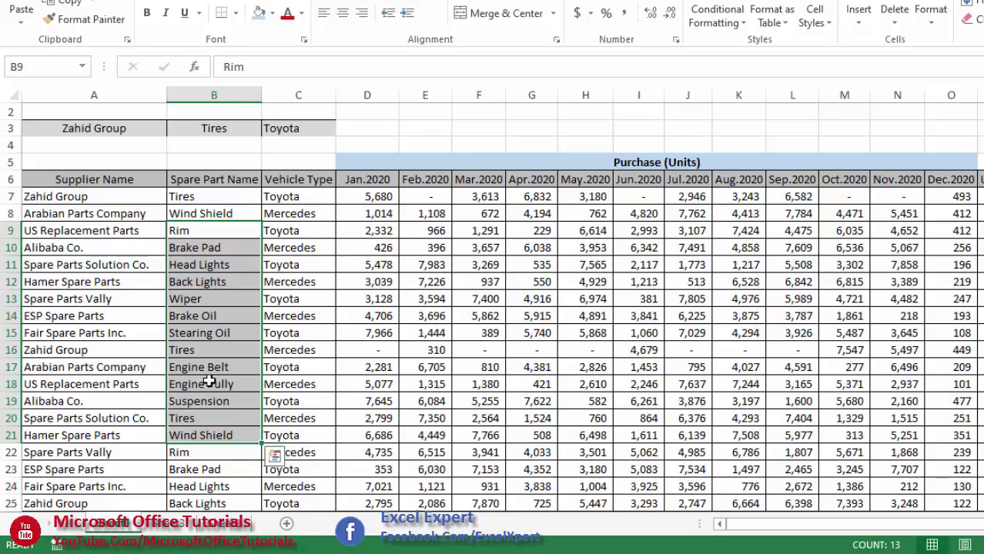
pyautogui.click(306, 226)
pyautogui.moveTo(306, 226); pyautogui.dragTo(285, 420)
pyautogui.moveTo(98, 218); pyautogui.dragTo(85, 418)
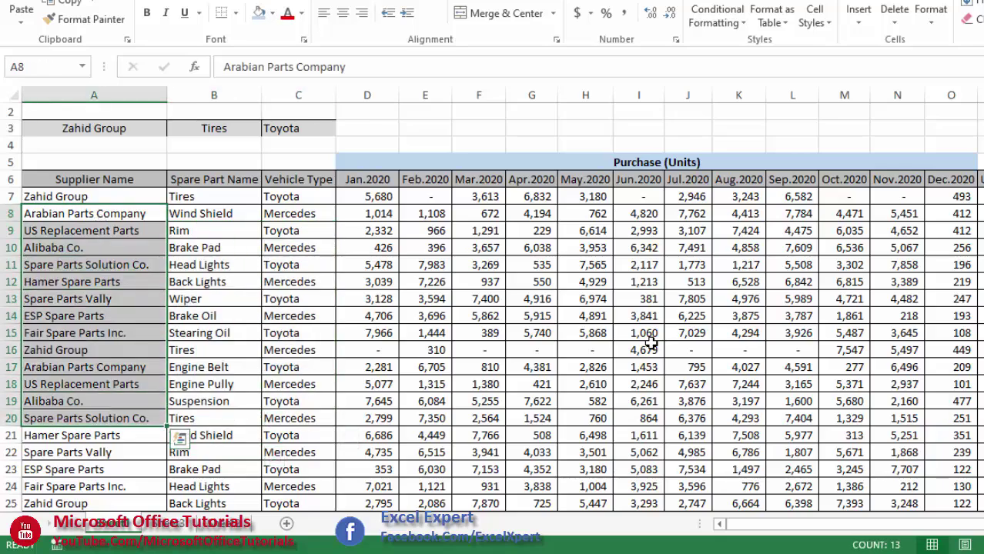
# Inspect the Units Sold and Closing Balance columns at the end of the table
pyautogui.hscroll(2, 887, 242)
pyautogui.hscroll(1, 887, 242)
pyautogui.moveTo(830, 227); pyautogui.dragTo(830, 418)
pyautogui.click(911, 282)
pyautogui.moveTo(911, 282); pyautogui.dragTo(907, 406)
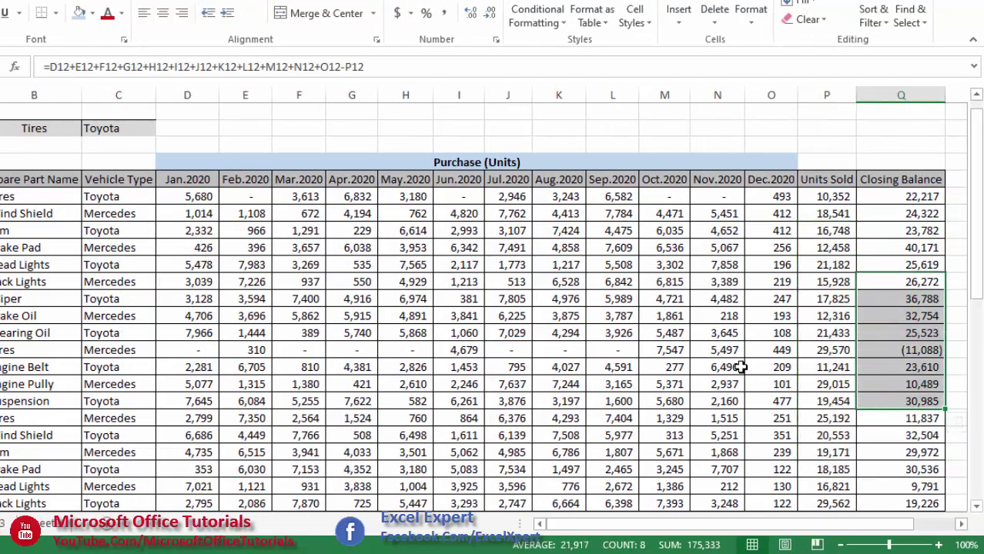
pyautogui.click(508, 264)
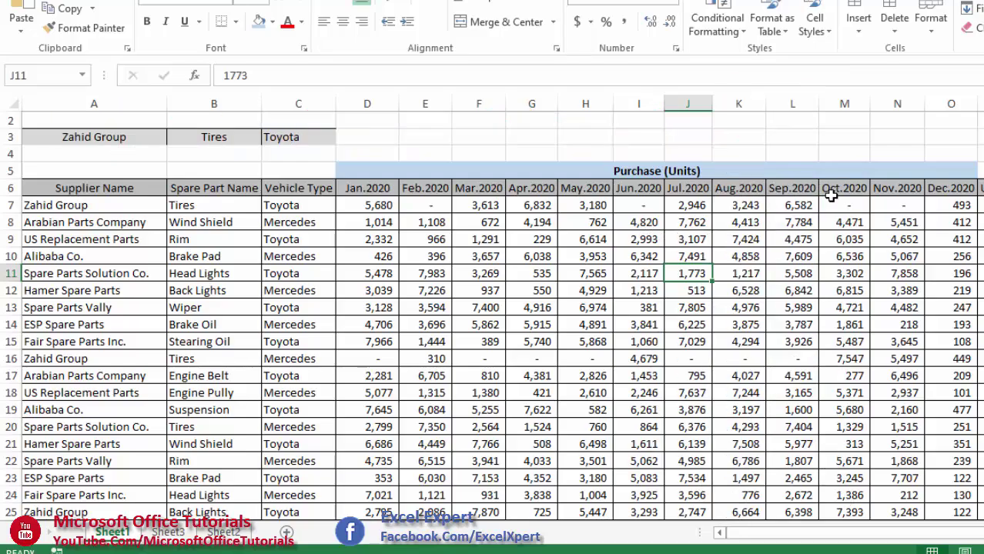
# Look over the criteria cells A3:C3 and browse the supplier choices in the drop-down list of A3
pyautogui.click(839, 189)
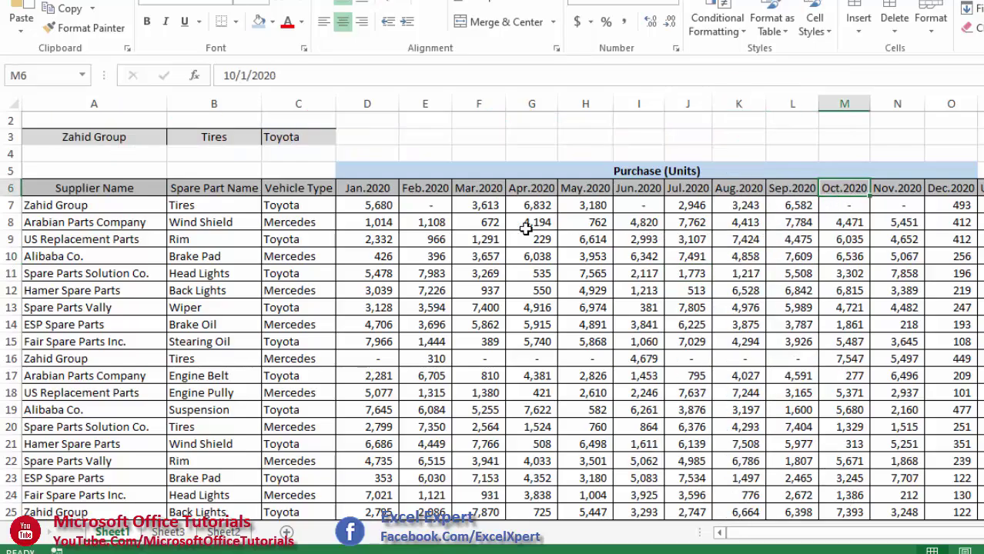
pyautogui.click(121, 137)
pyautogui.click(219, 134)
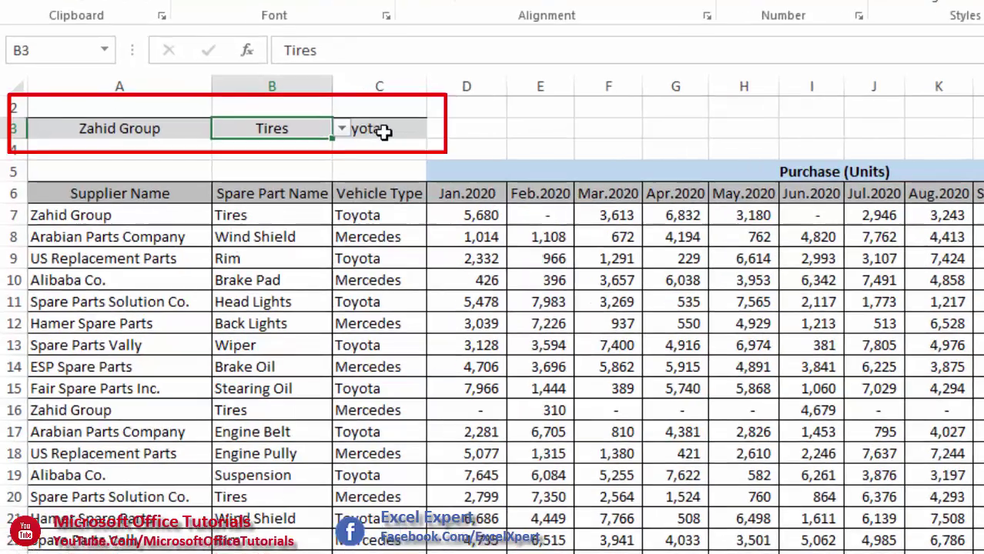
pyautogui.click(383, 132)
pyautogui.click(185, 131)
pyautogui.click(221, 131)
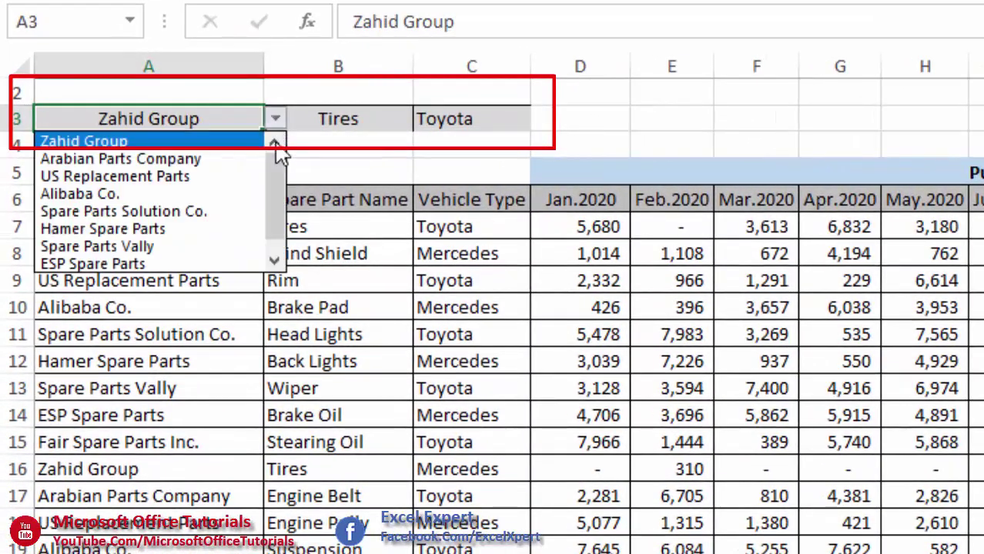
pyautogui.click(273, 261)
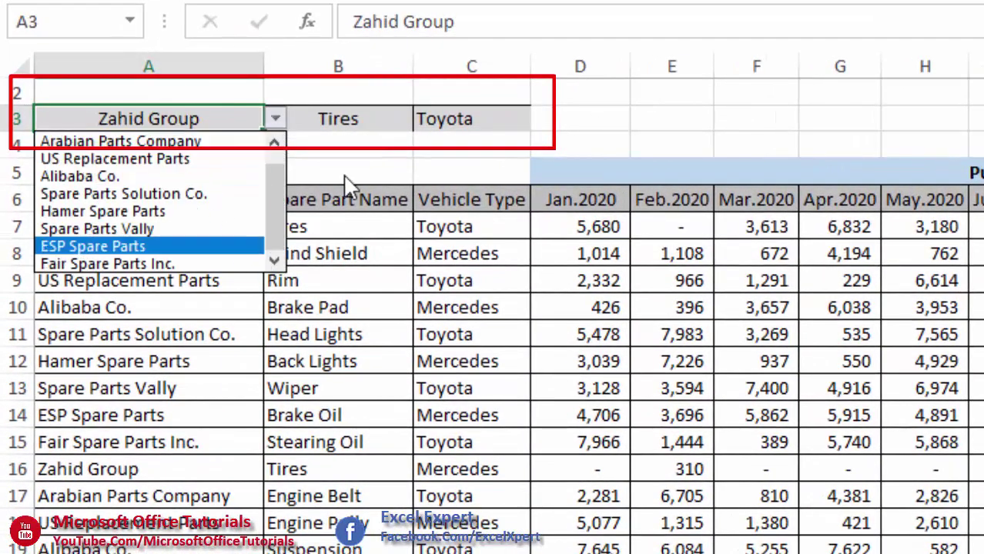
pyautogui.press('Escape')
# Browse the spare part choices in B3 and the vehicle type choices in C3
pyautogui.click(353, 126)
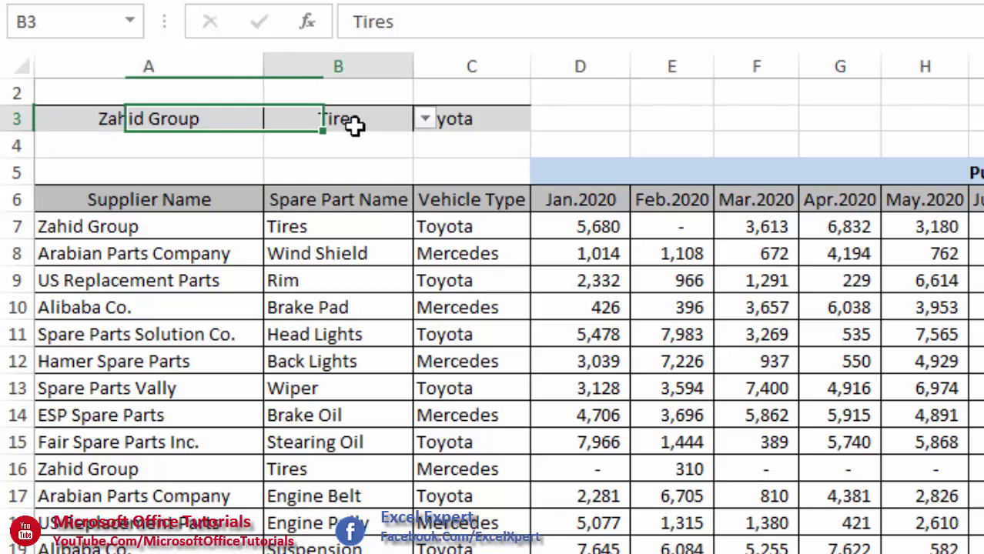
pyautogui.click(425, 119)
pyautogui.moveTo(425, 177); pyautogui.dragTo(417, 253)
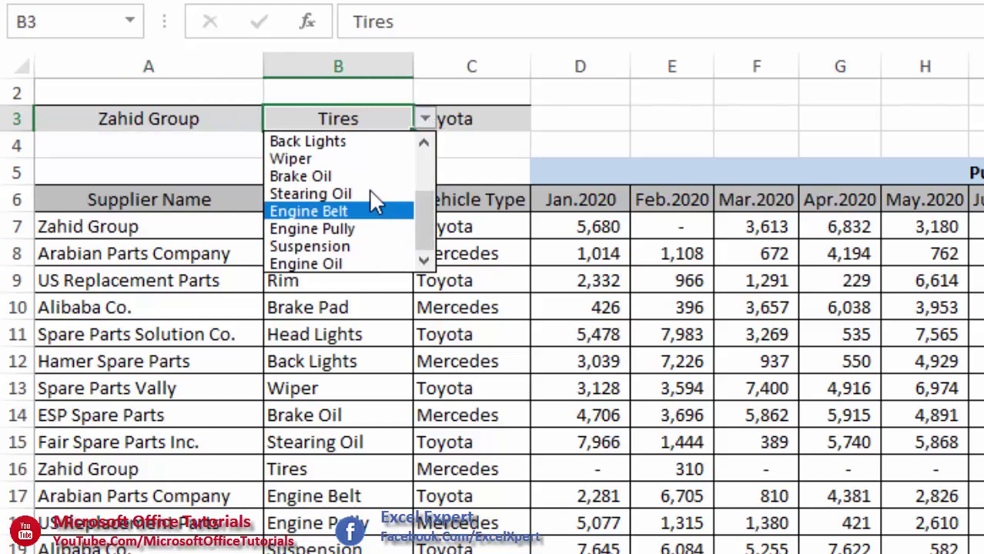
pyautogui.press('Escape')
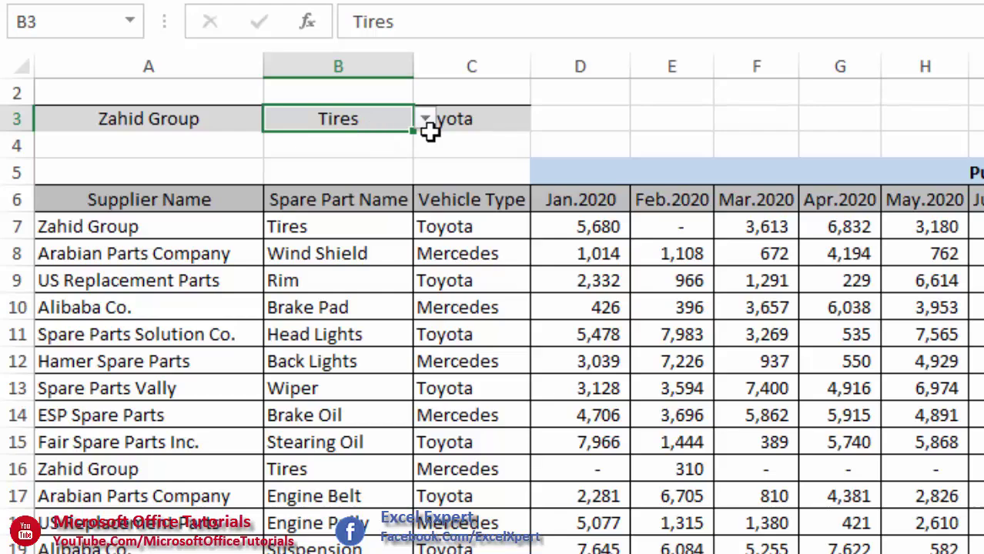
pyautogui.click(479, 119)
pyautogui.click(543, 120)
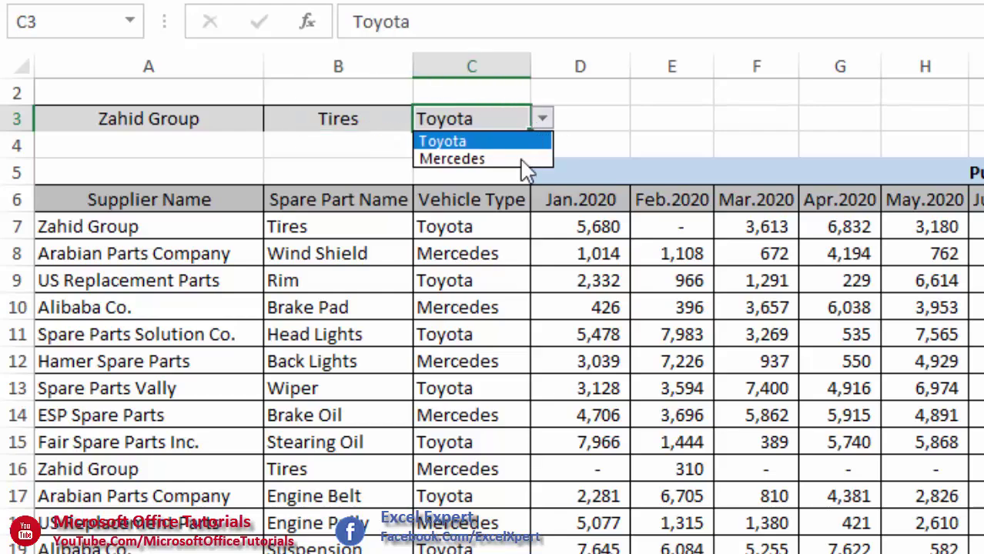
pyautogui.press('Escape')
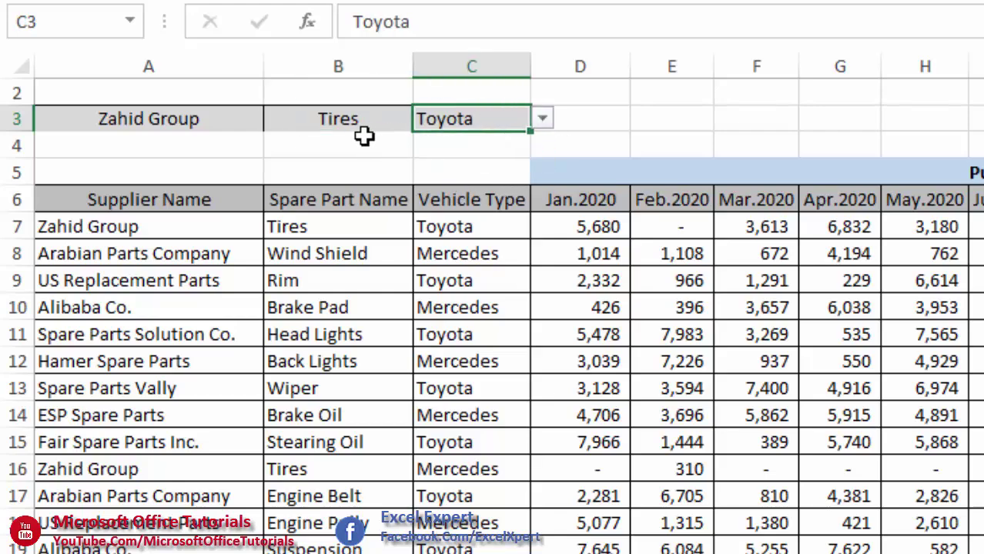
# Review the spare part and supplier entries, the empty cell D3, and the Brake Pad purchases from Jan.2020 through Dec.2020
pyautogui.moveTo(336, 281); pyautogui.dragTo(339, 445)
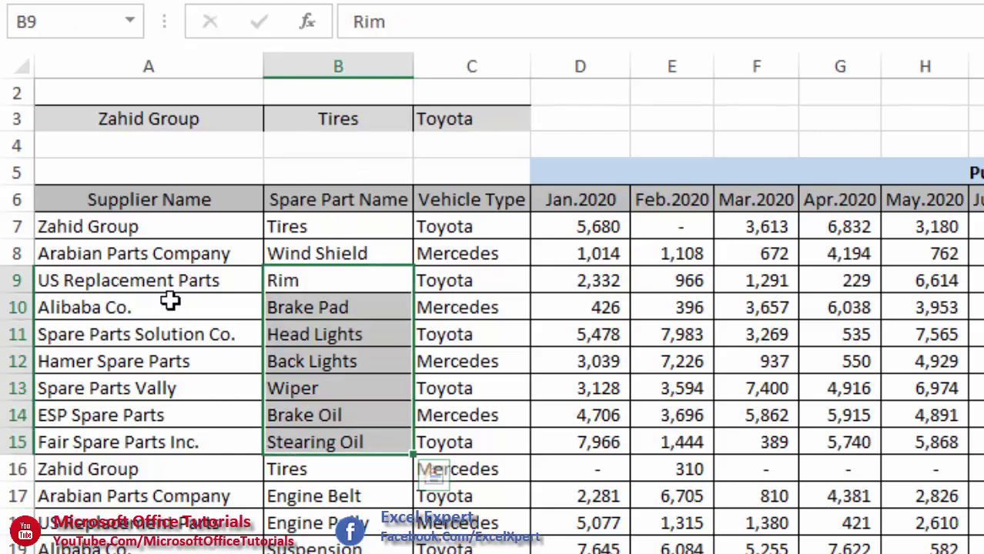
pyautogui.moveTo(169, 302); pyautogui.dragTo(146, 443)
pyautogui.click(535, 413)
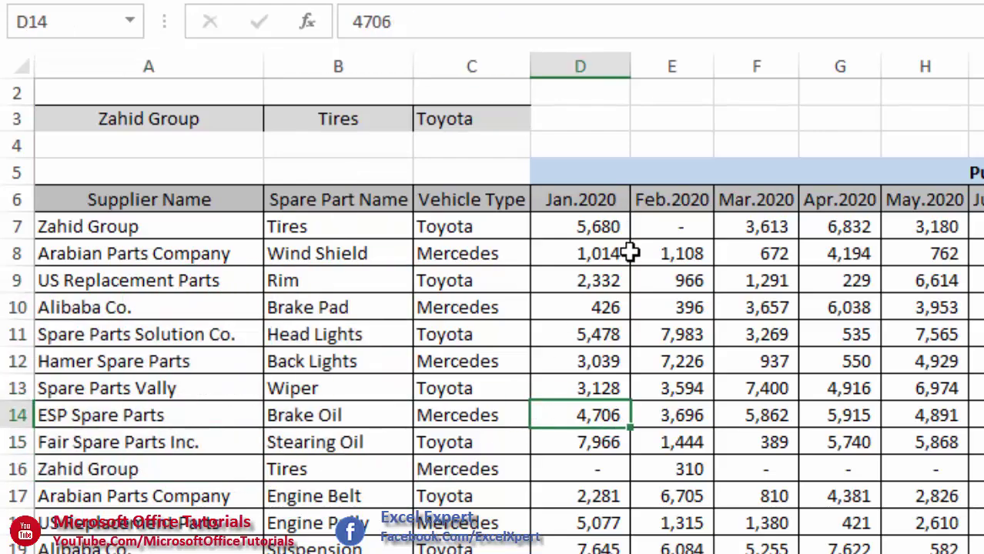
pyautogui.click(582, 121)
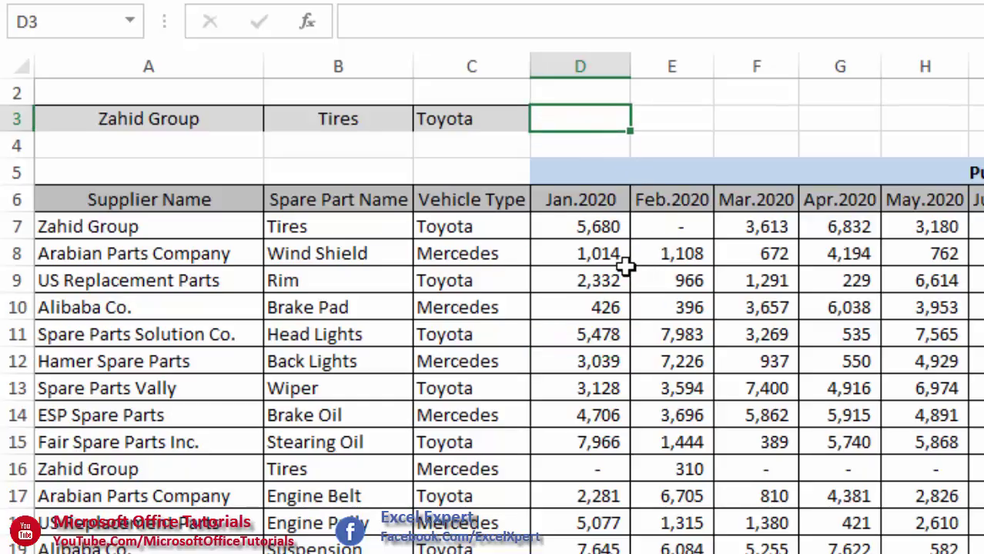
pyautogui.click(589, 308)
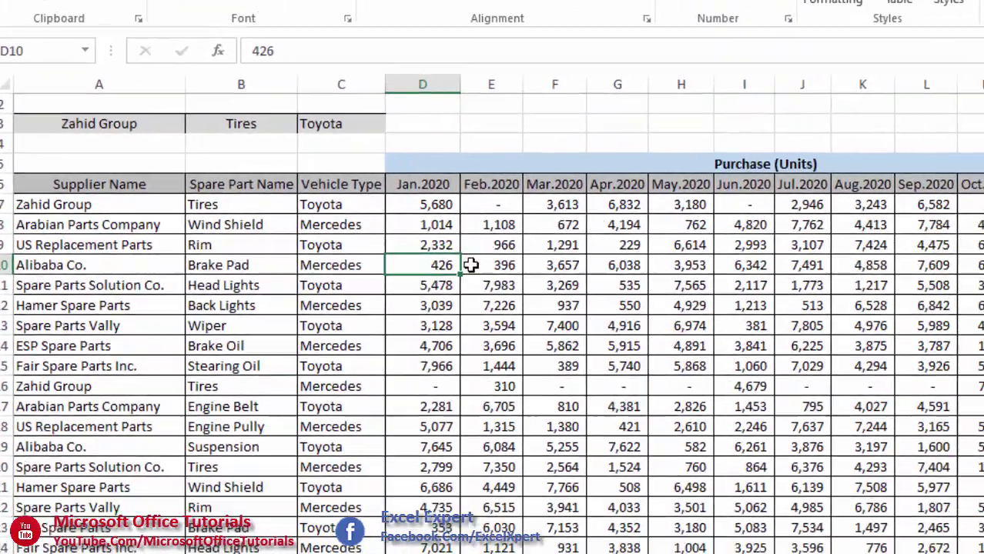
pyautogui.moveTo(471, 264); pyautogui.dragTo(953, 246)
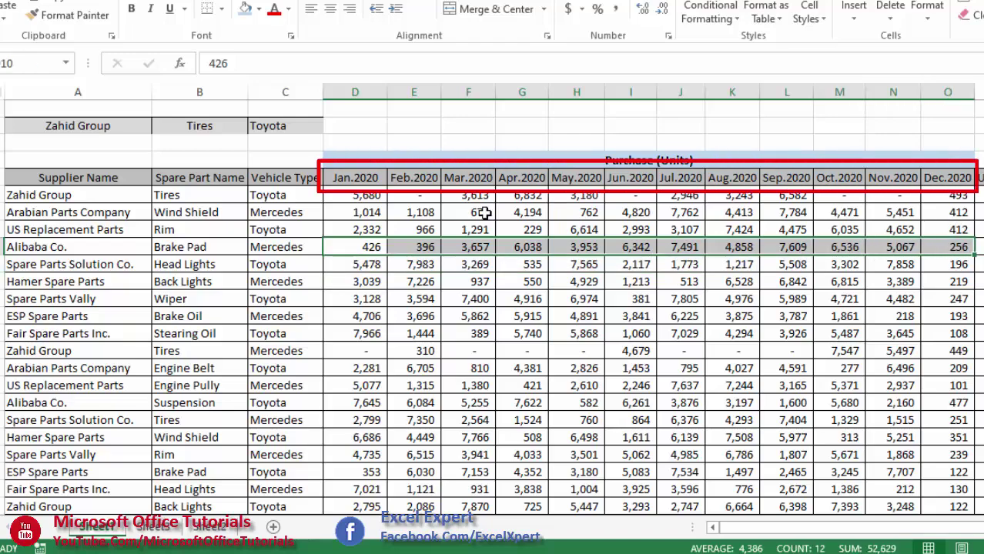
# Review the part, vehicle type and supplier criteria in row 3 against the monthly Head Lights purchases in row 11
pyautogui.click(209, 130)
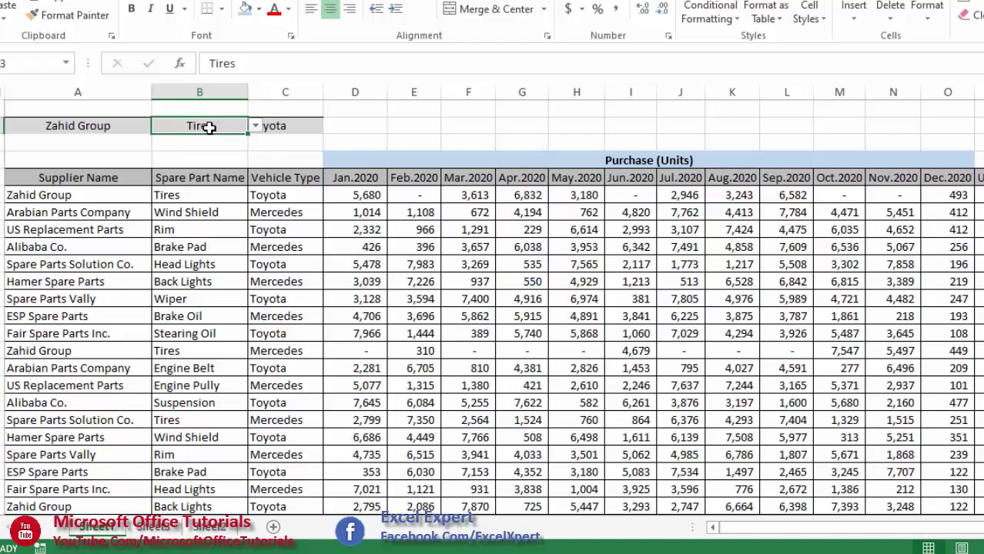
pyautogui.click(286, 128)
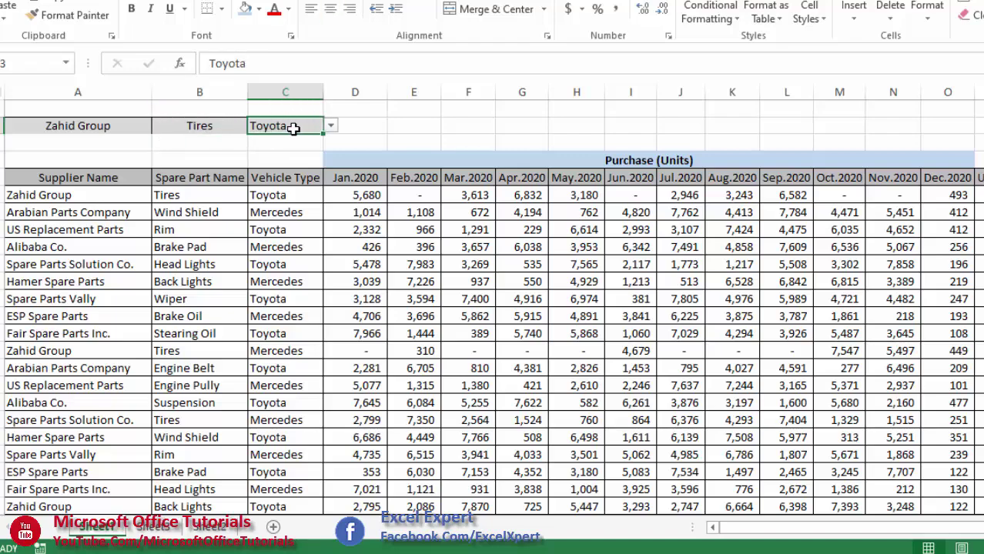
pyautogui.click(110, 125)
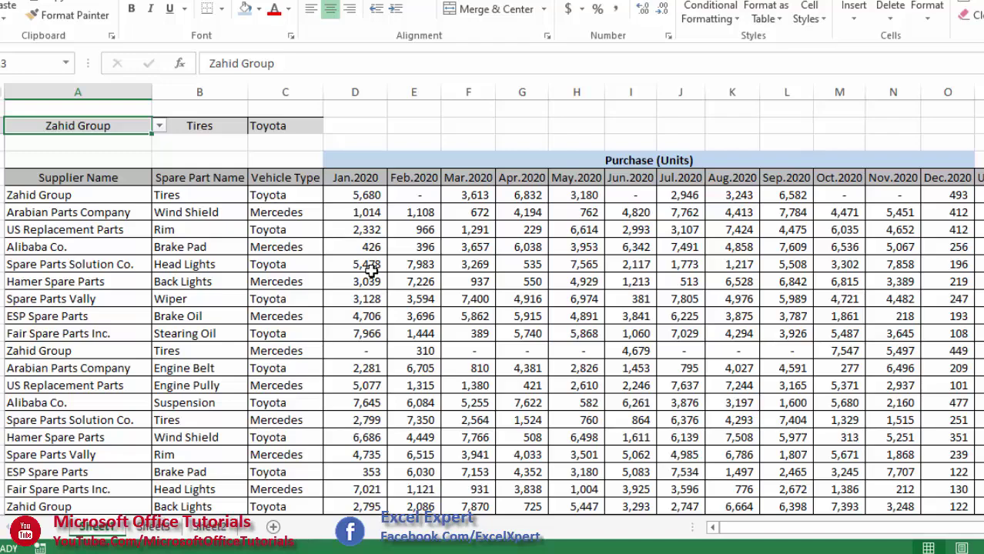
pyautogui.click(373, 125)
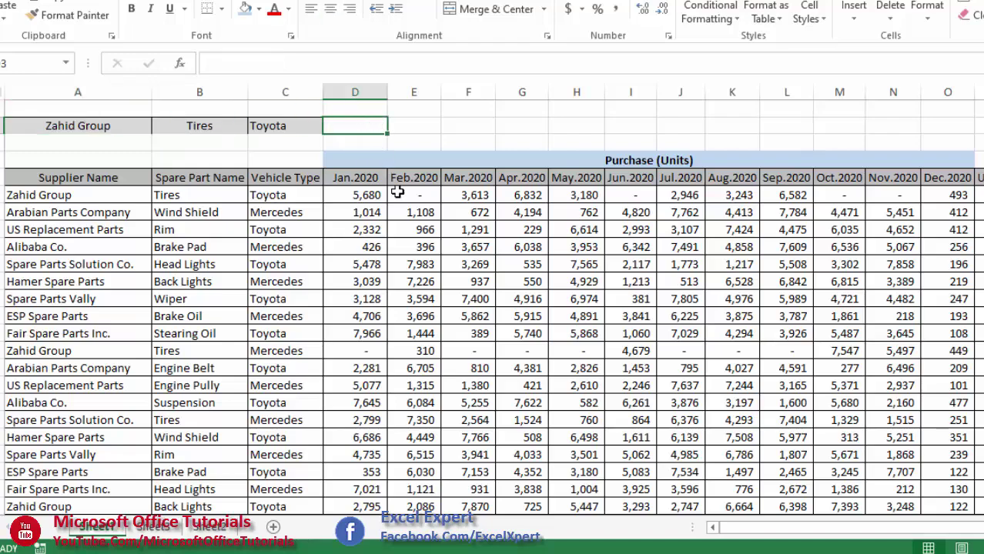
pyautogui.moveTo(366, 262); pyautogui.dragTo(958, 266)
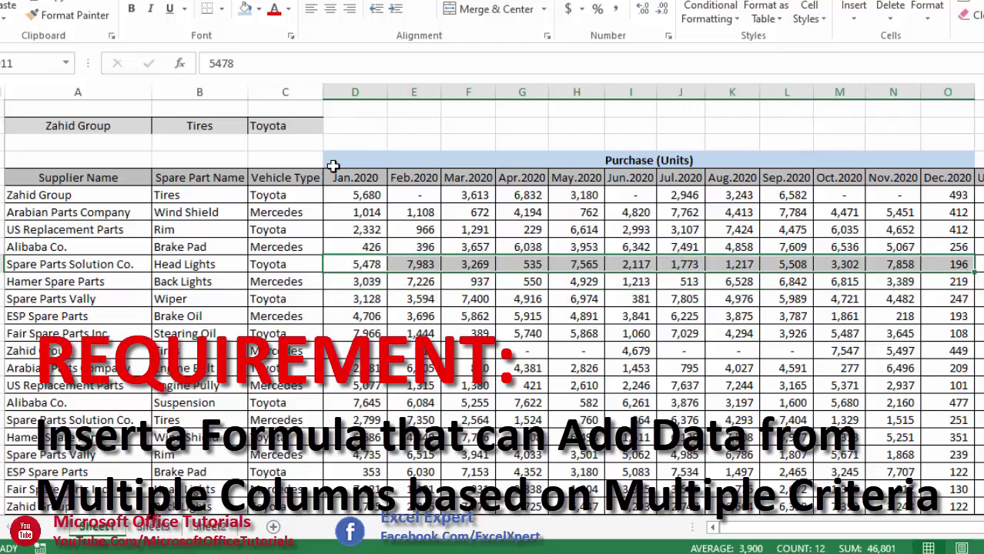
pyautogui.moveTo(300, 126); pyautogui.dragTo(102, 131)
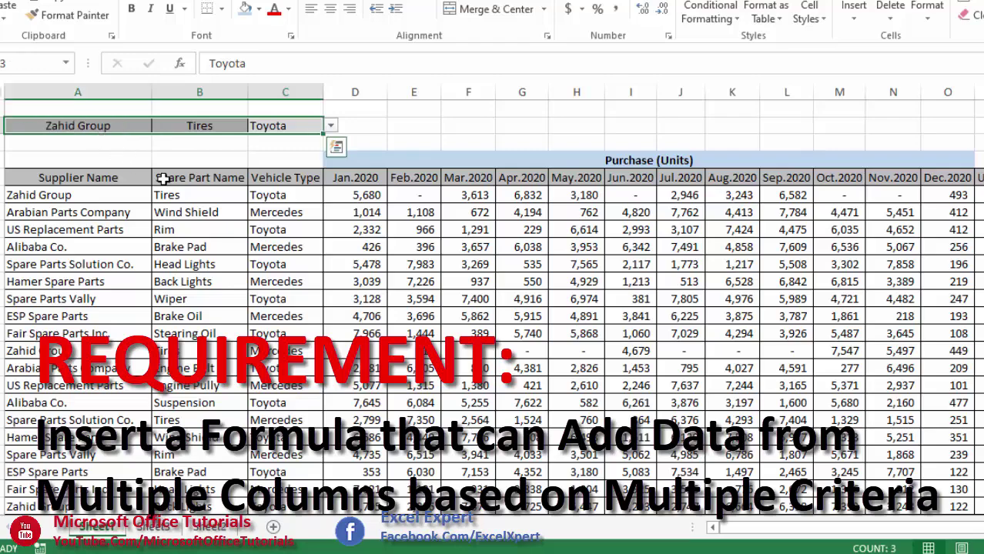
pyautogui.click(418, 245)
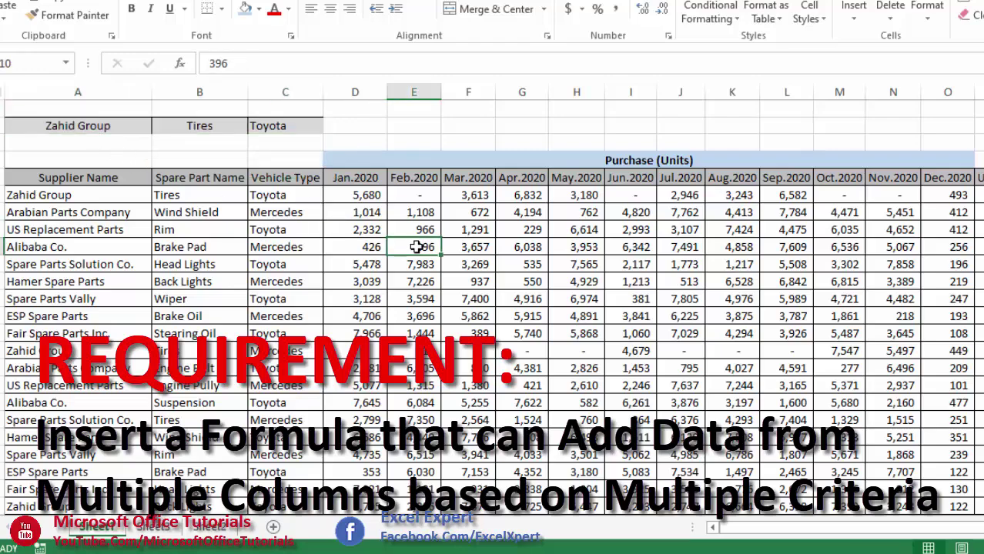
pyautogui.click(416, 264)
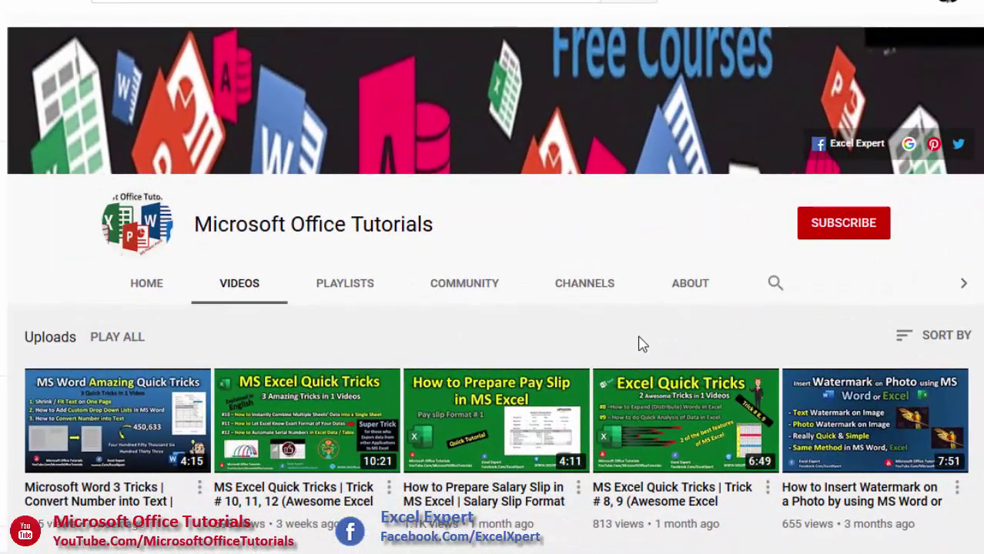
# Subscribe to the Microsoft Office Tutorials channel on YouTube with All notifications and browse its uploaded videos
pyautogui.scroll(-5, 646, 338)
pyautogui.scroll(5, 650, 358)
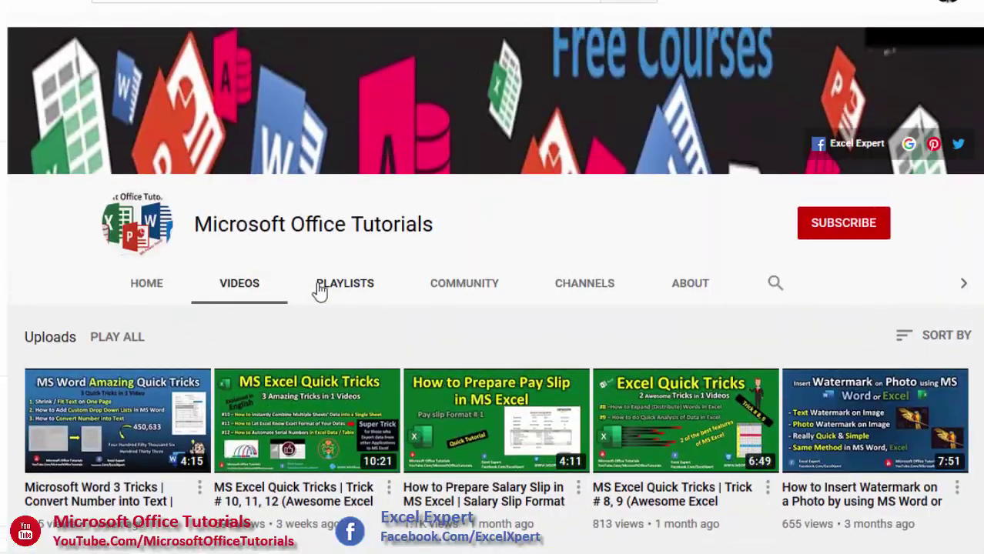
pyautogui.click(839, 231)
pyautogui.click(876, 227)
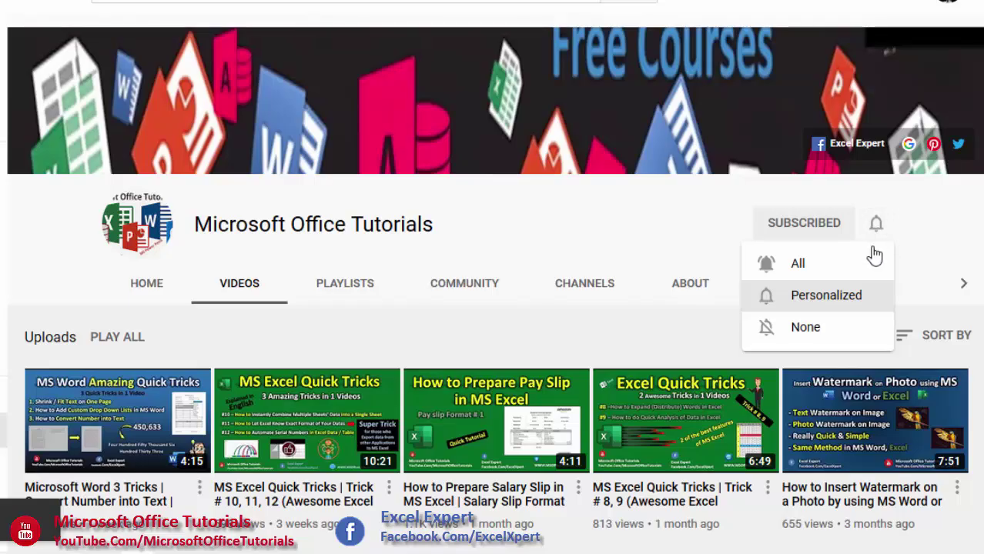
pyautogui.click(852, 265)
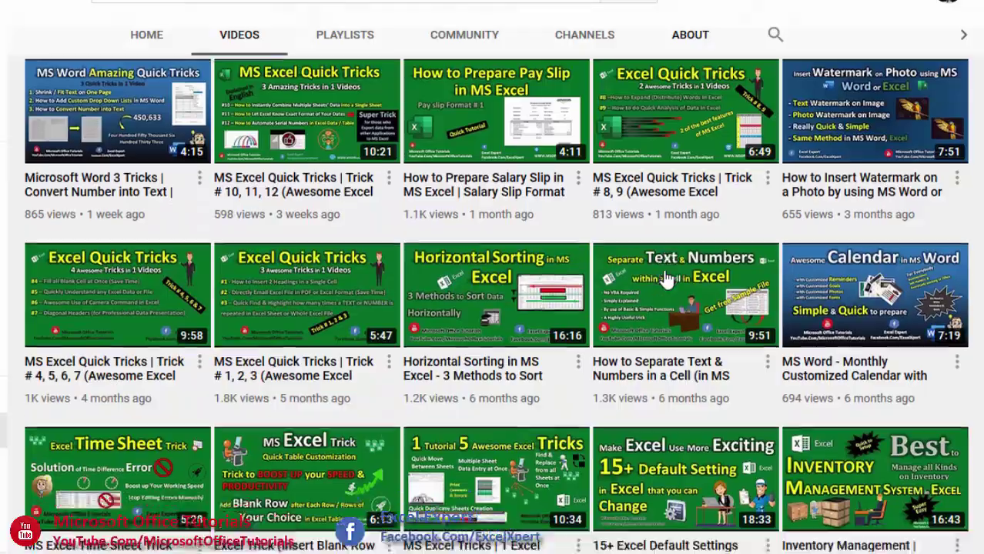
pyautogui.scroll(-10, 668, 266)
pyautogui.scroll(-15, 680, 295)
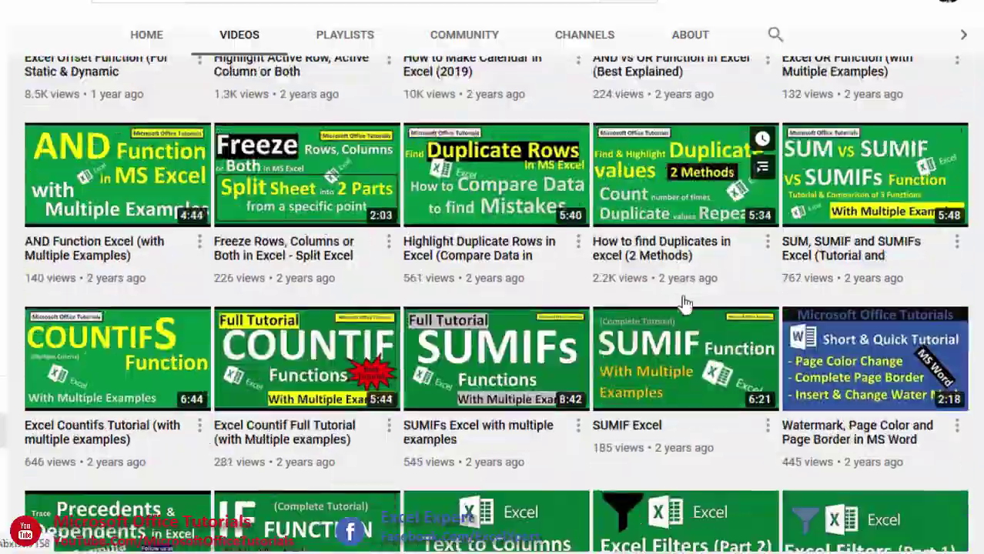
pyautogui.scroll(-3, 685, 300)
pyautogui.scroll(7, 685, 290)
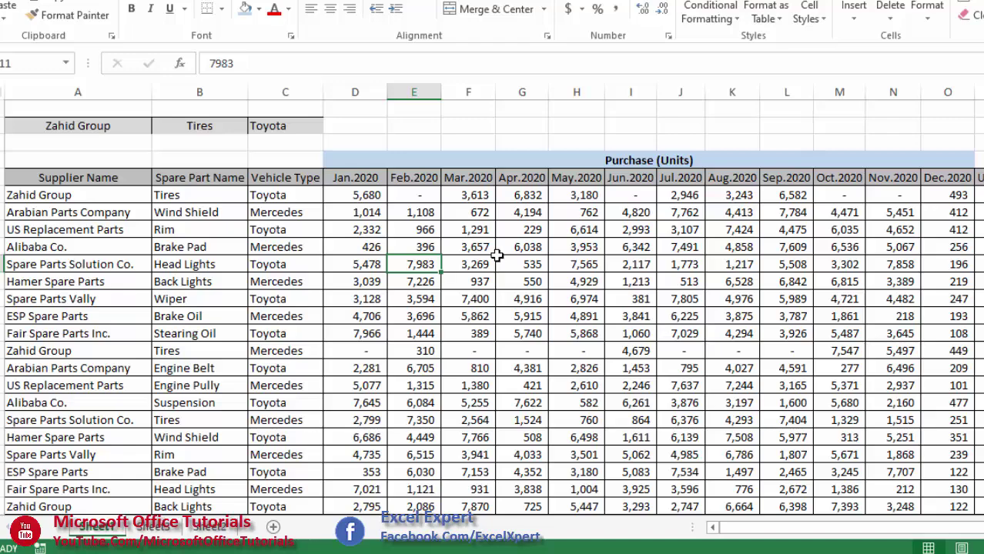
# In the Excel workbook, examine the blank cells on Sheet3 and the empty area below the purchase table on Sheet1
pyautogui.click(153, 526)
pyautogui.moveTo(150, 176); pyautogui.dragTo(378, 220)
pyautogui.click(351, 285)
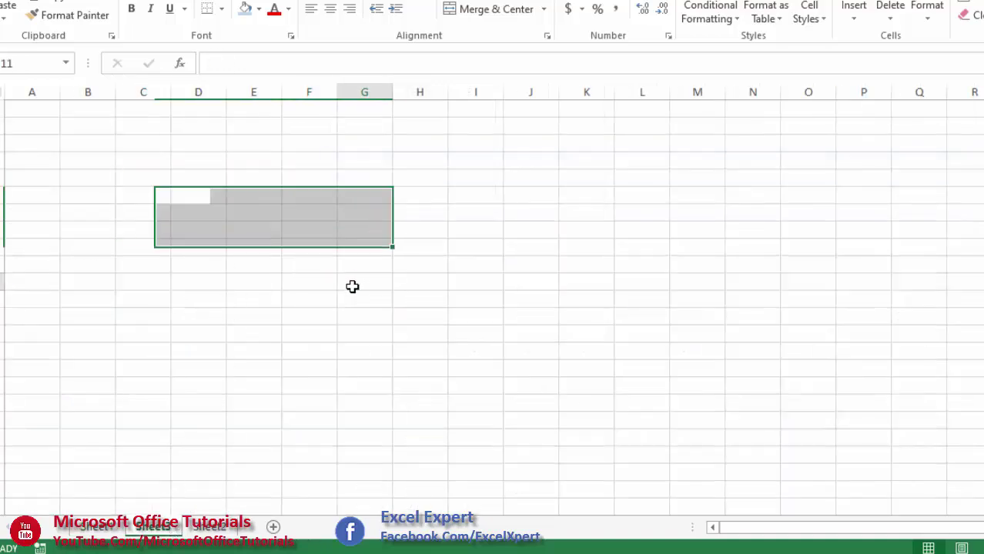
pyautogui.click(113, 528)
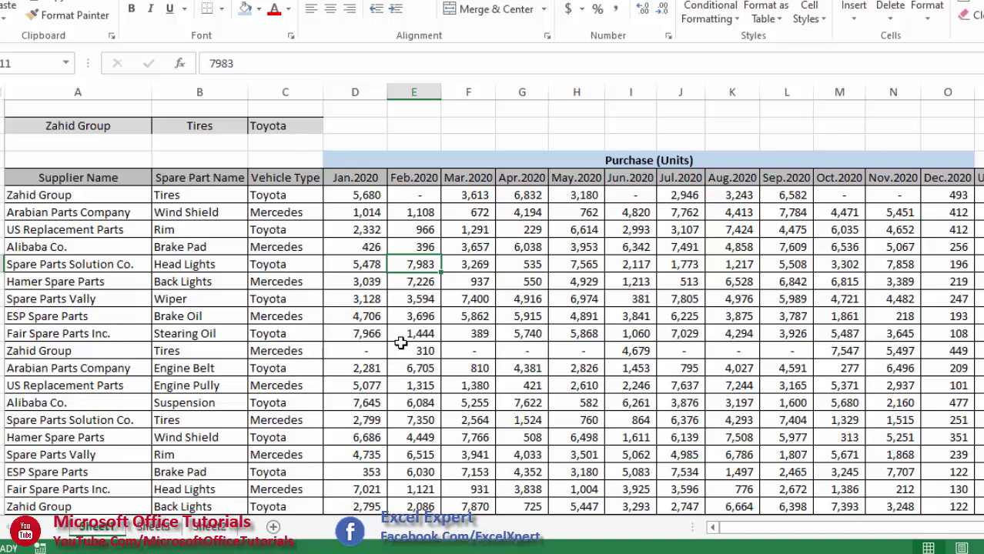
pyautogui.scroll(-15, 344, 361)
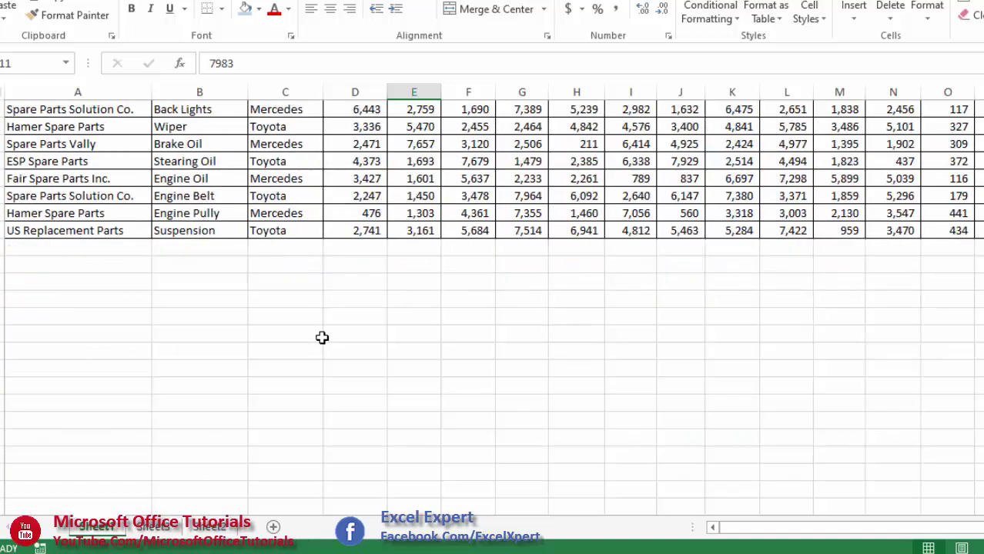
pyautogui.moveTo(38, 299); pyautogui.dragTo(347, 440)
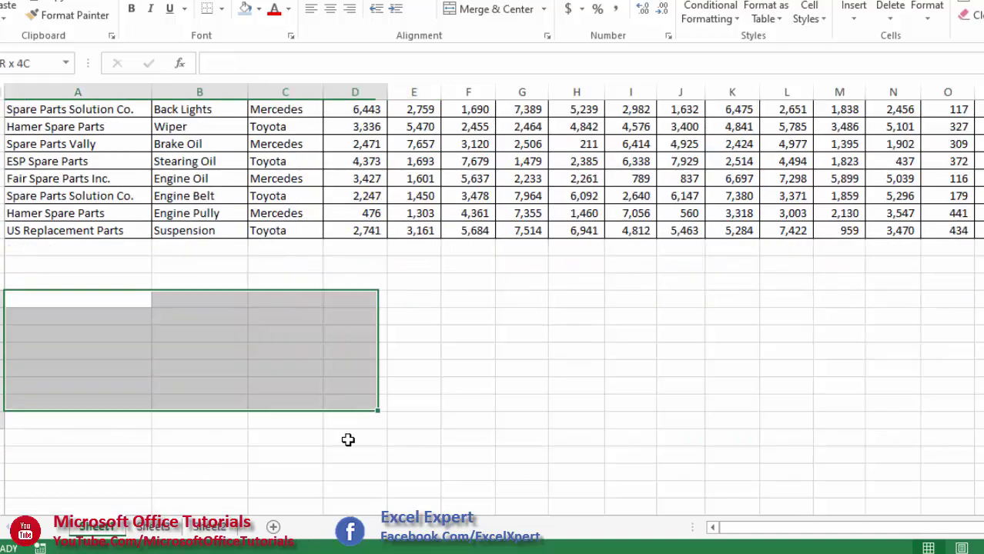
pyautogui.click(576, 363)
pyautogui.scroll(5, 575, 351)
pyautogui.scroll(7, 576, 351)
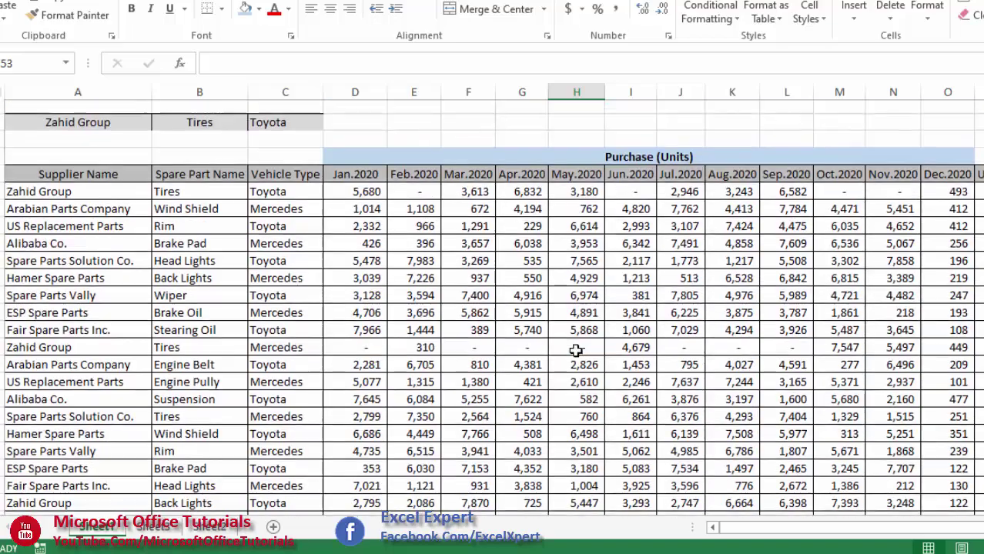
pyautogui.click(582, 348)
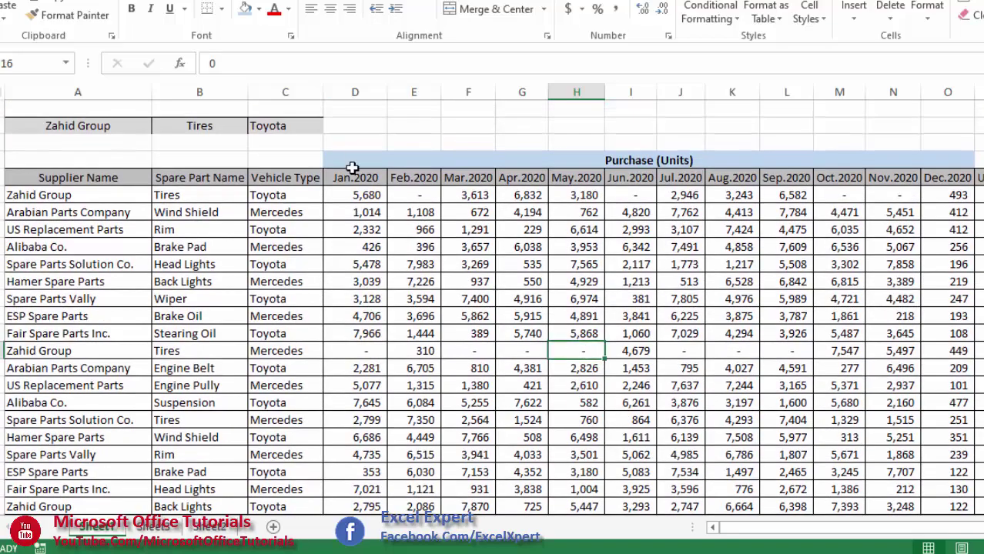
# Review the blank result cell D3, the monthly purchases in row 11 and the criteria in A3:C3
pyautogui.click(362, 127)
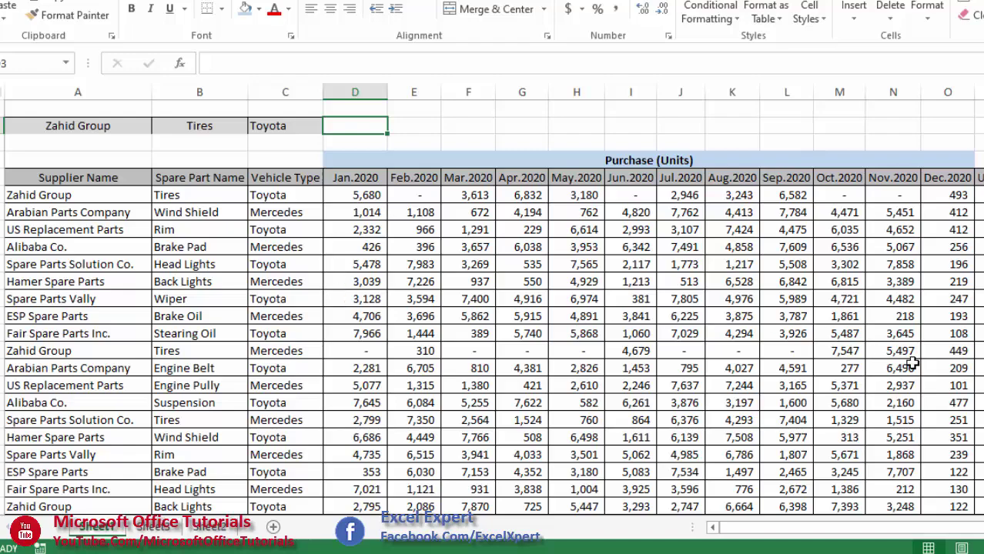
pyautogui.moveTo(979, 385); pyautogui.dragTo(392, 302)
pyautogui.click(396, 262)
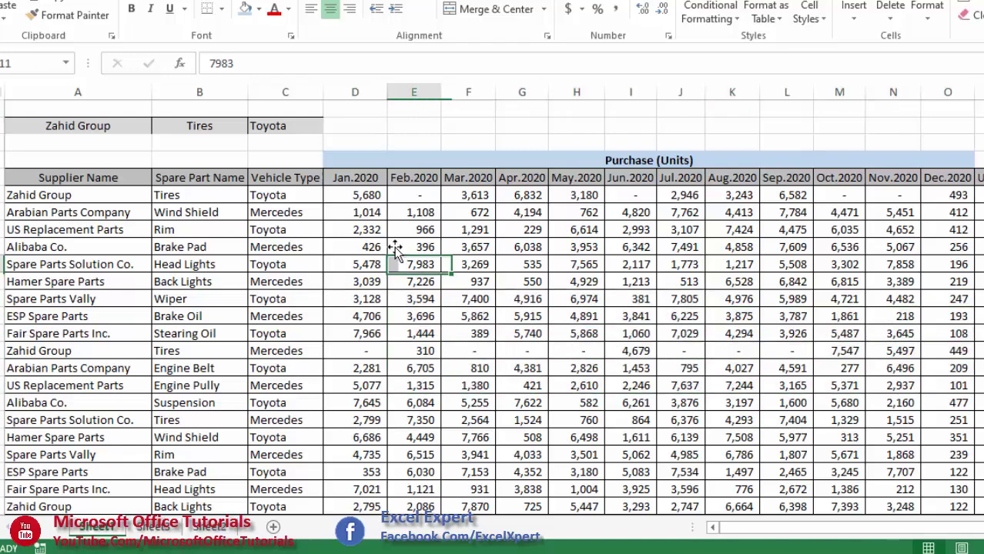
pyautogui.click(382, 248)
pyautogui.click(373, 130)
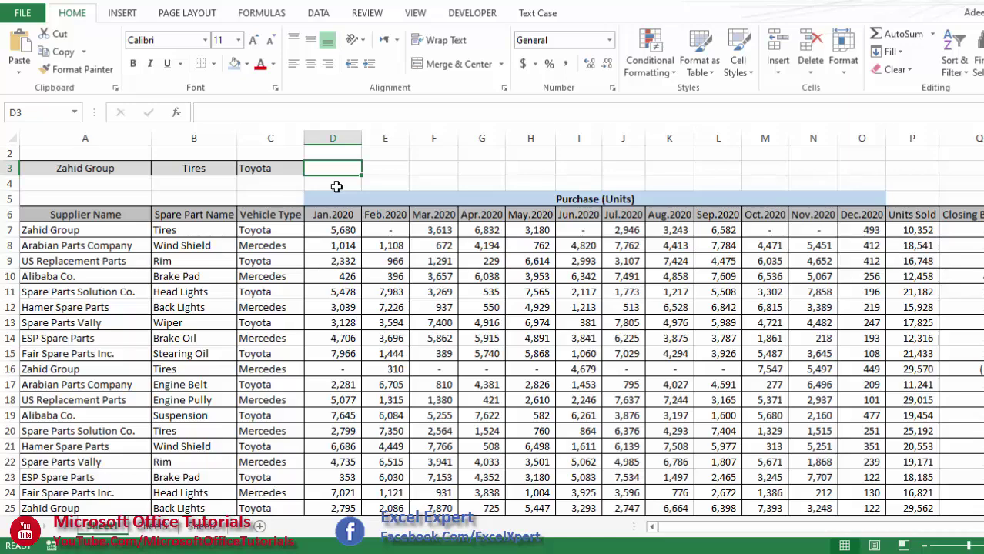
pyautogui.moveTo(353, 290); pyautogui.dragTo(870, 291)
pyautogui.moveTo(103, 168); pyautogui.dragTo(281, 166)
pyautogui.click(406, 339)
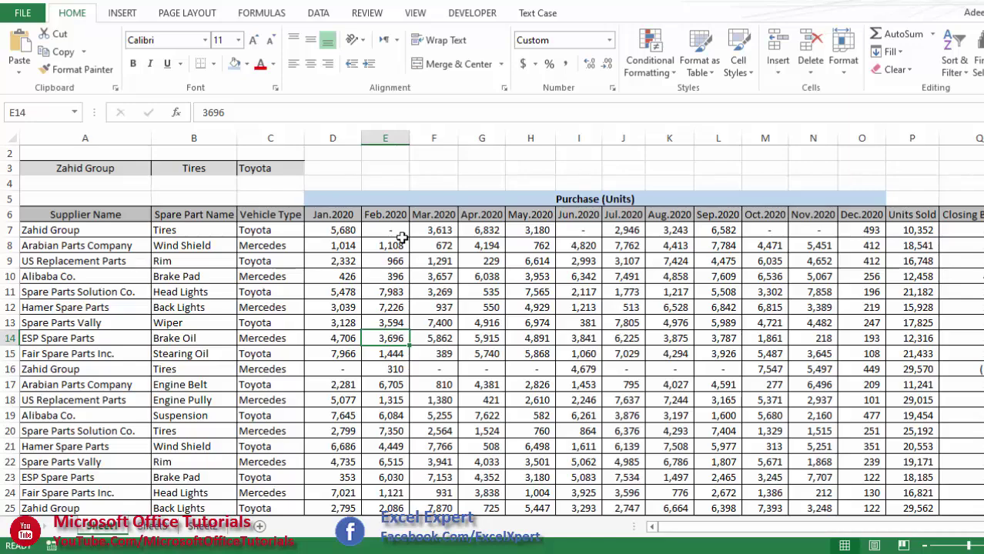
# Try a SUMIF formula in D3 with A7:A45 as the range and A3 as the criteria
pyautogui.click(344, 171)
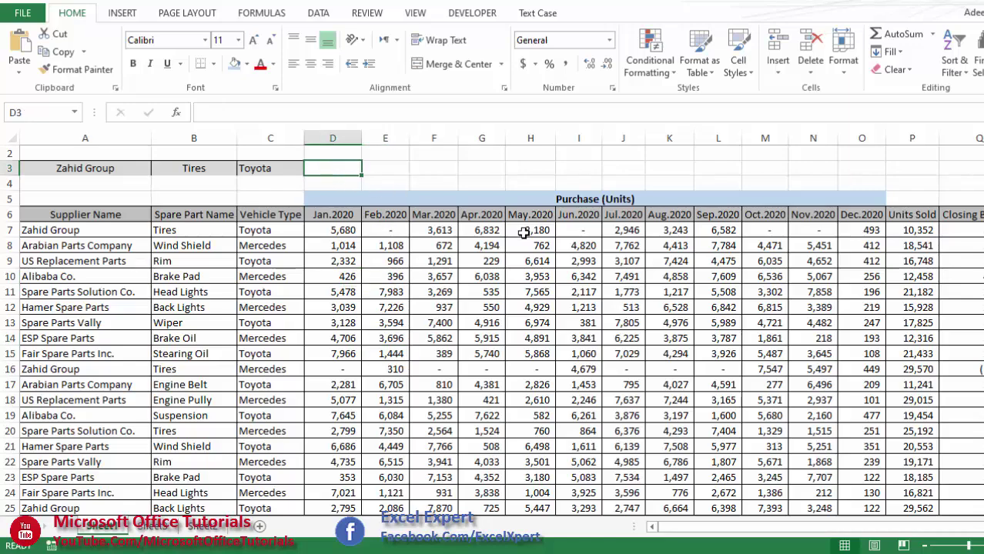
pyautogui.write('=SUMI')
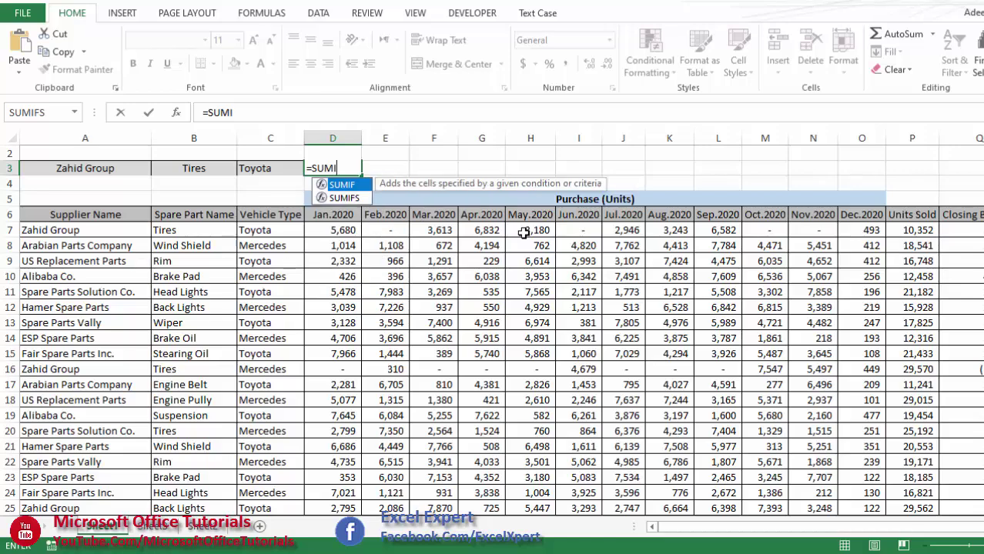
pyautogui.write('F(')
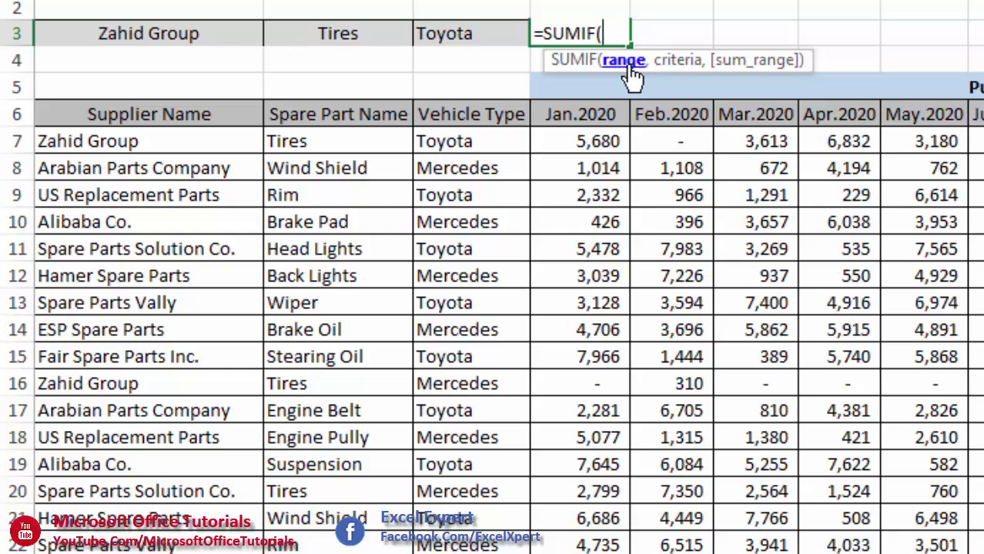
pyautogui.moveTo(226, 149); pyautogui.dragTo(231, 550)
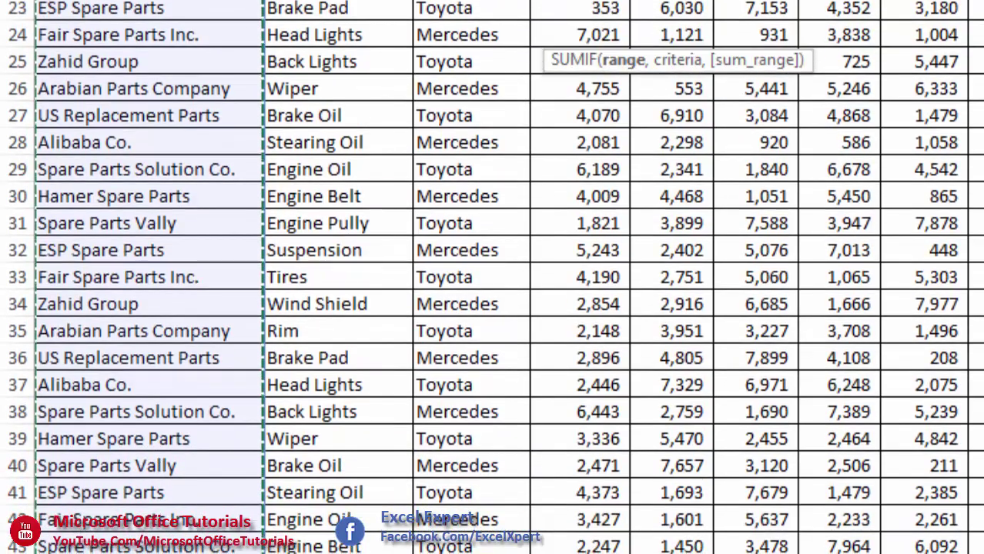
pyautogui.scroll(7, 659, 60)
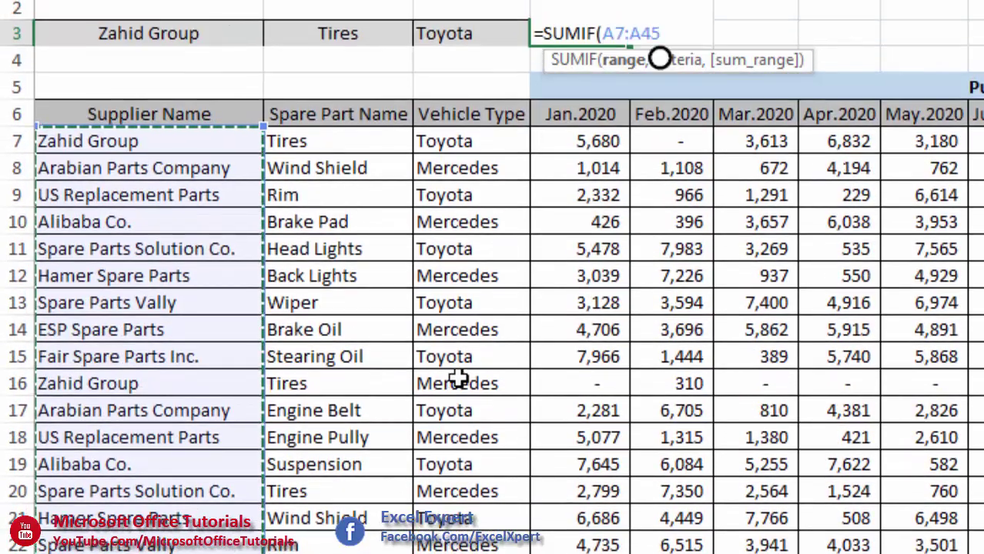
pyautogui.write(',')
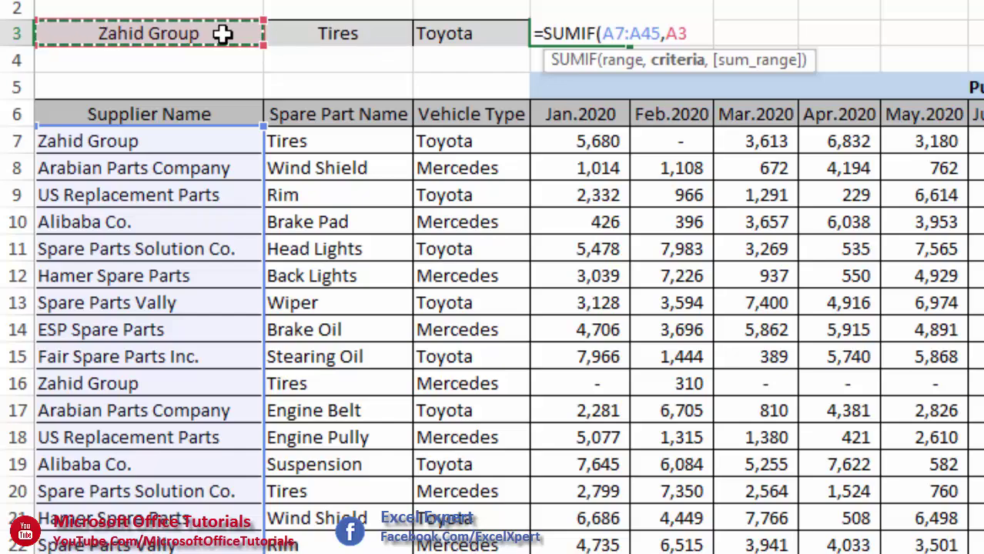
pyautogui.write(',')
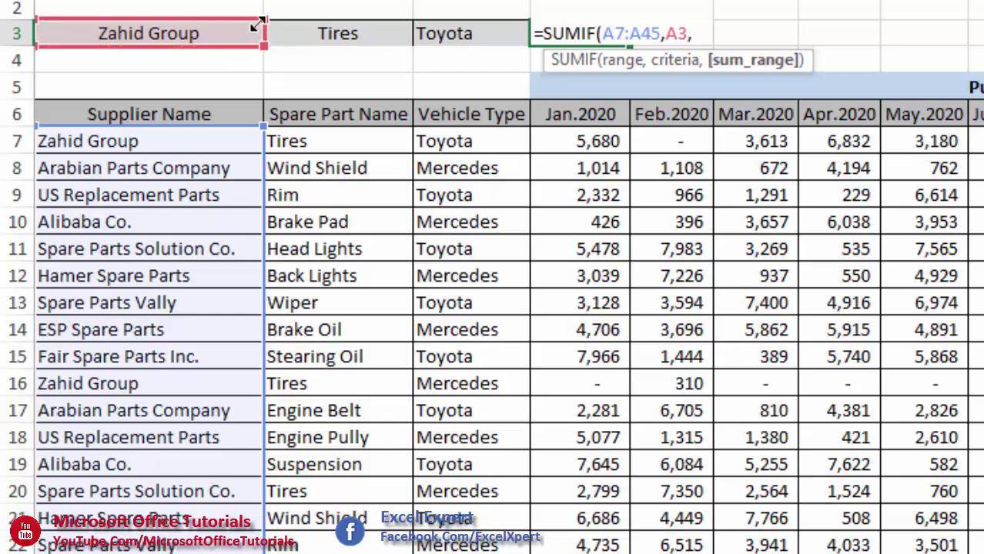
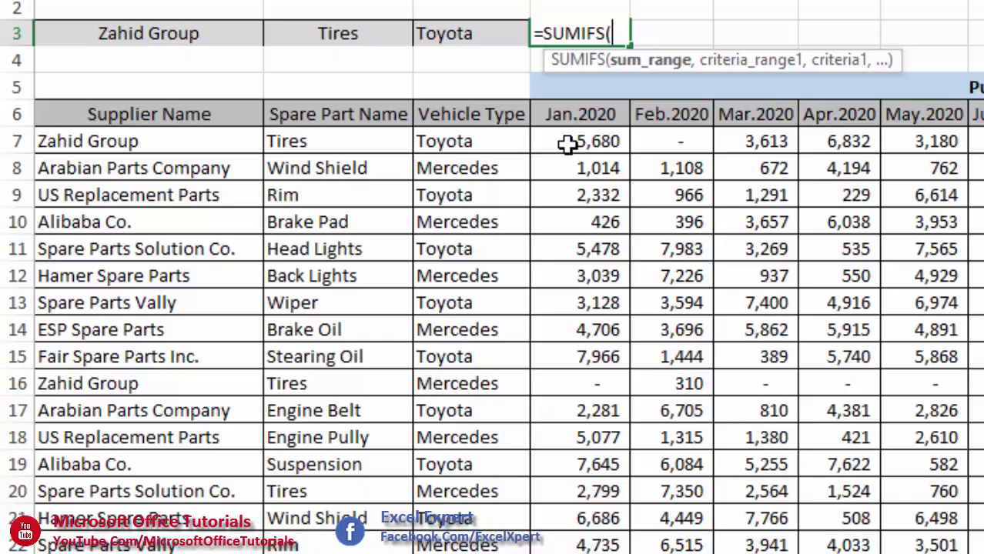
# Begin a SUMIFS formula in D3 with the monthly purchase data D7:O45 as the sum range
pyautogui.moveTo(567, 144); pyautogui.dragTo(921, 494)
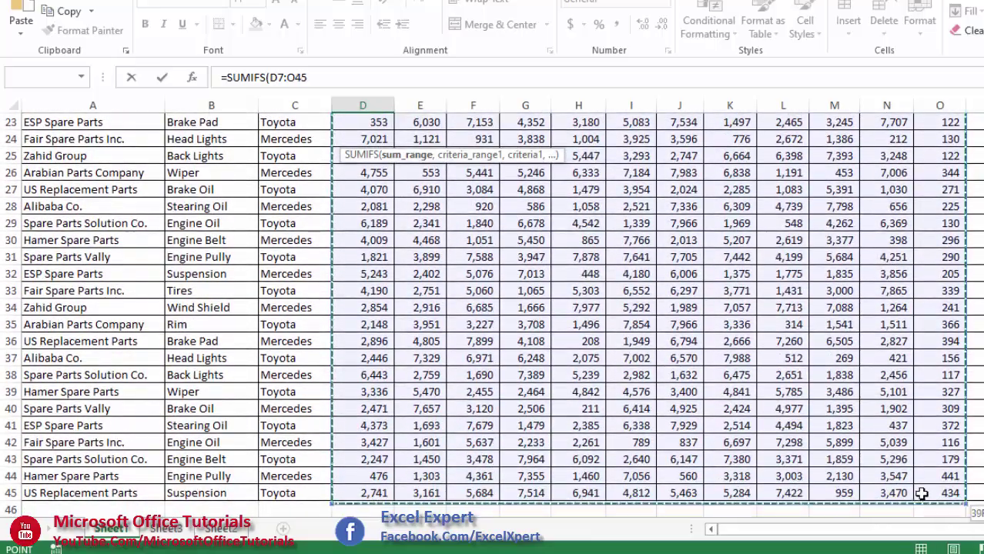
pyautogui.scroll(6, 885, 462)
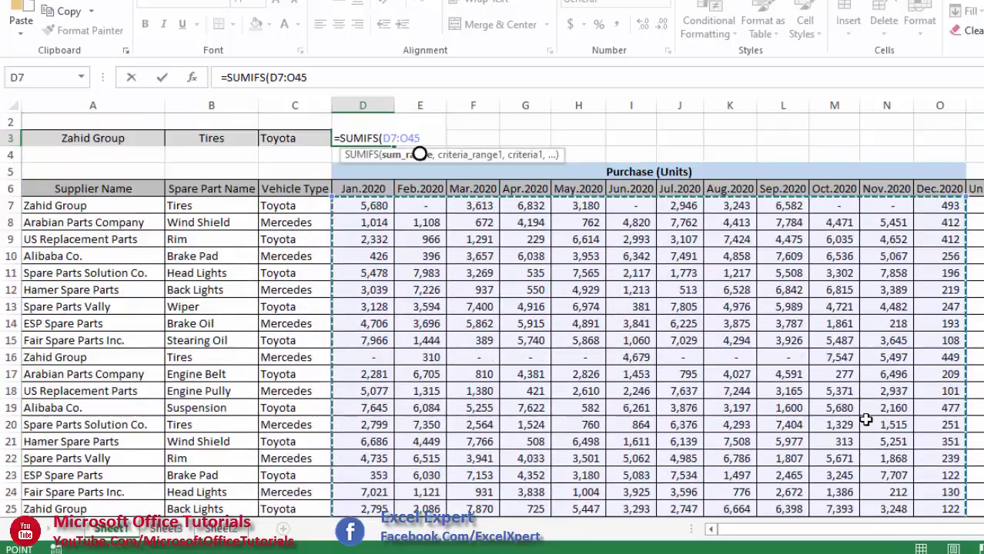
pyautogui.scroll(-13, 875, 385)
pyautogui.scroll(13, 862, 293)
pyautogui.scroll(1, 846, 240)
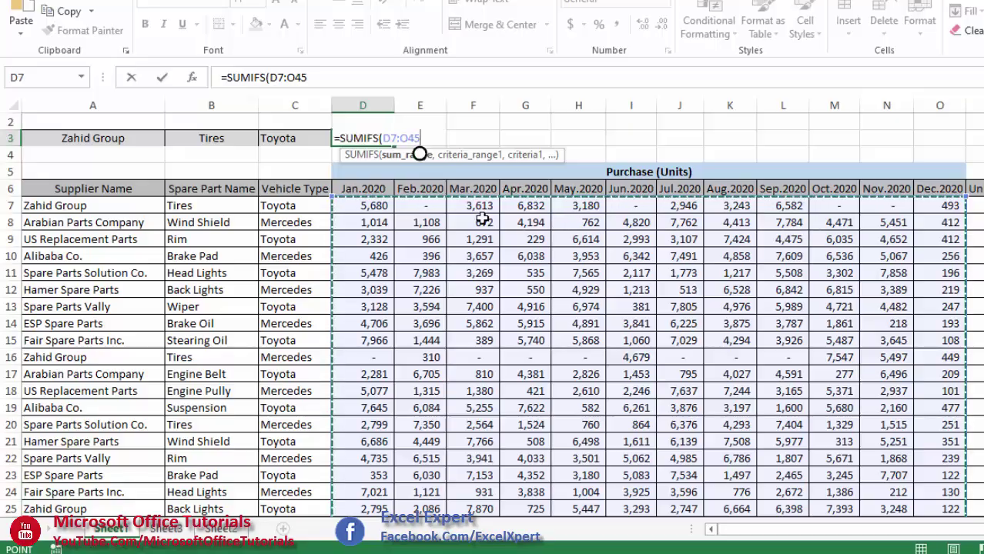
pyautogui.write(',')
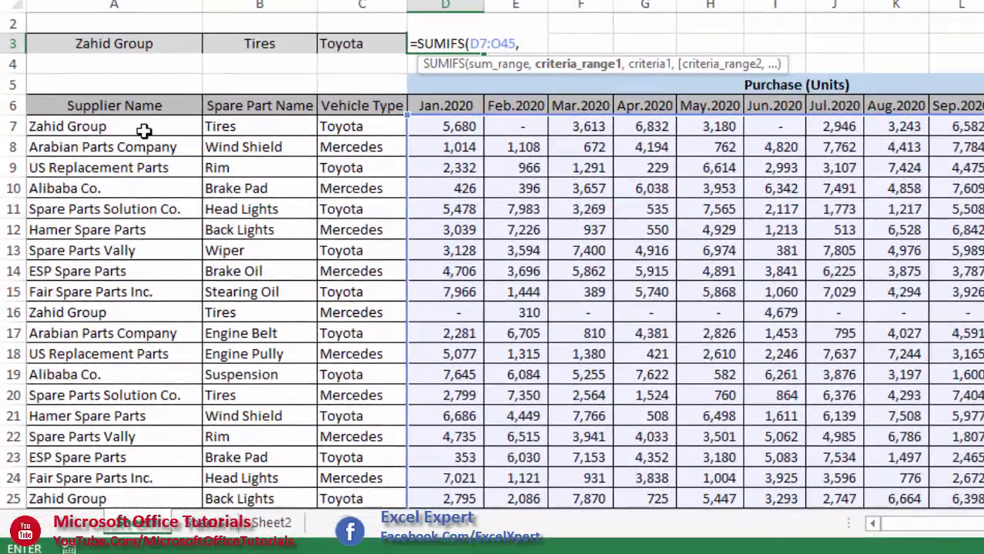
# Add the supplier names A7:A45 as the first criteria range of the SUMIFS formula, with A3 as its criteria
pyautogui.moveTo(143, 131); pyautogui.dragTo(138, 477)
pyautogui.scroll(7, 136, 391)
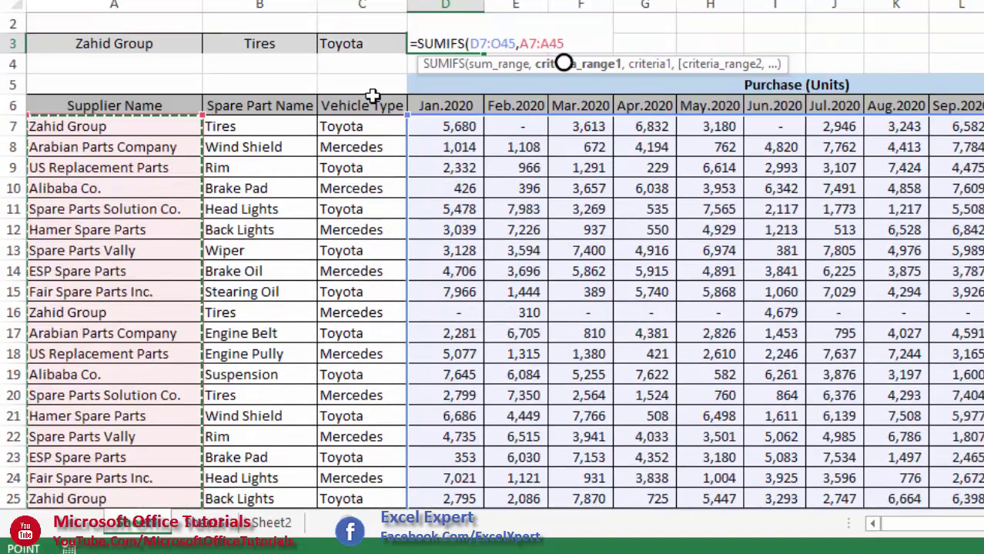
pyautogui.write(',')
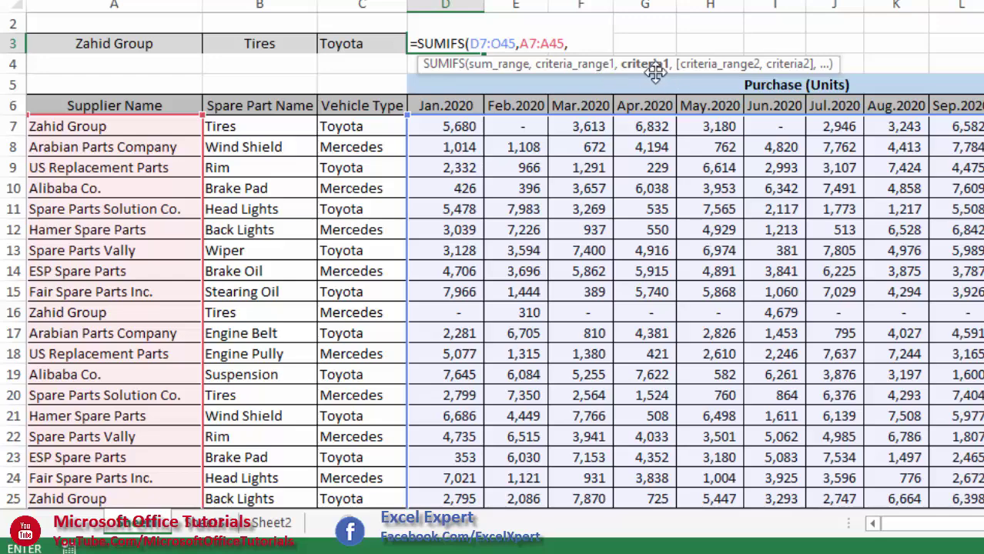
pyautogui.click(146, 45)
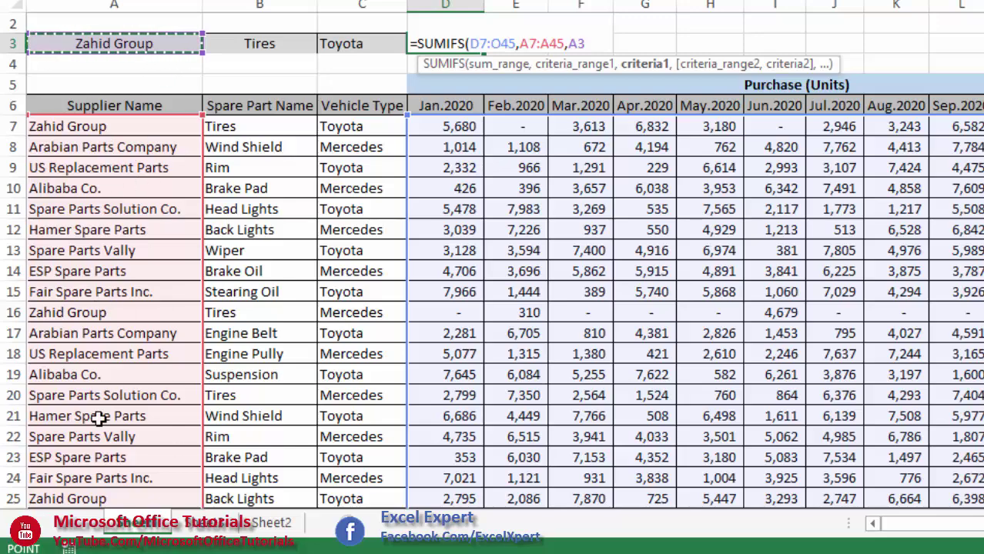
pyautogui.write(',')
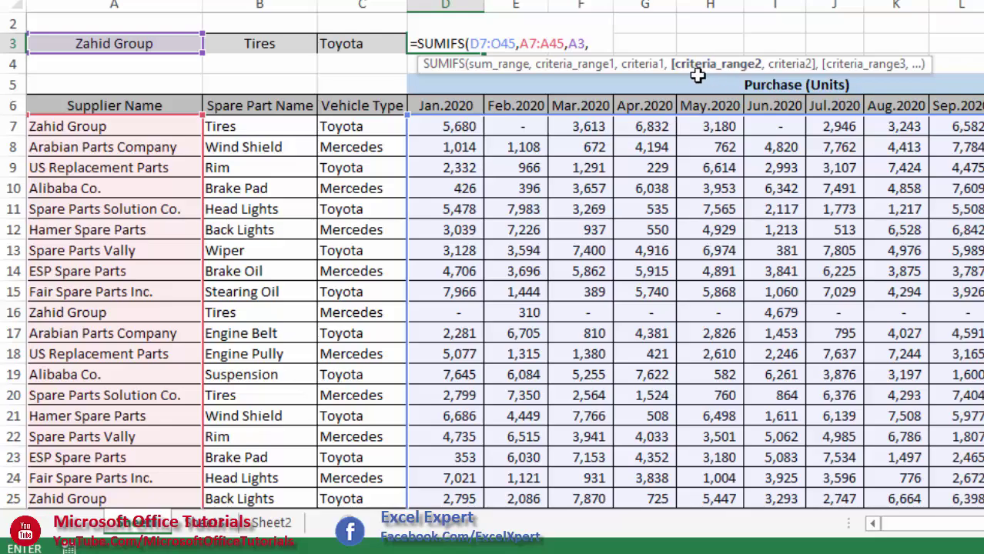
# Add the spare part names B7:B45 as the second criteria range of the SUMIFS formula, with B3 as its criteria
pyautogui.moveTo(259, 126); pyautogui.dragTo(285, 480)
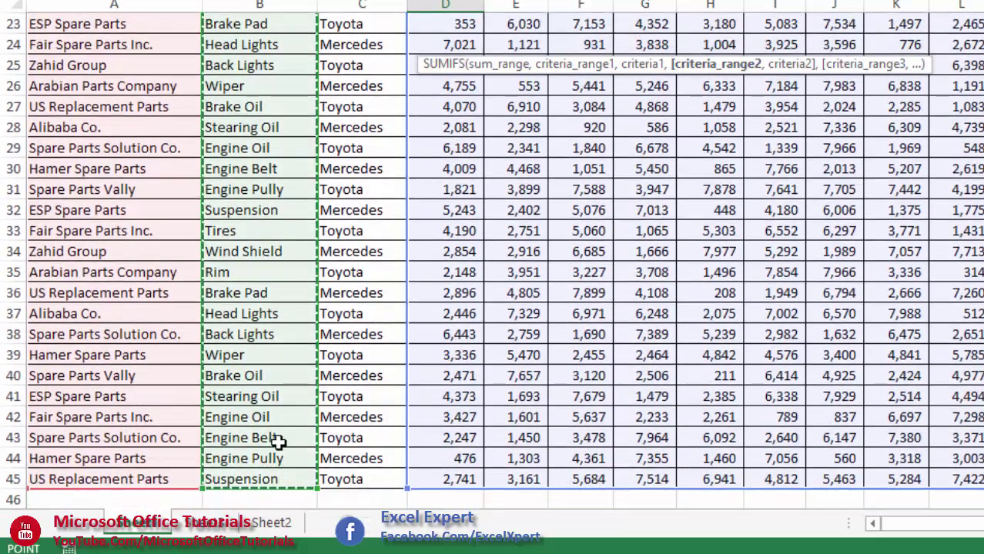
pyautogui.scroll(7, 270, 351)
pyautogui.write(',')
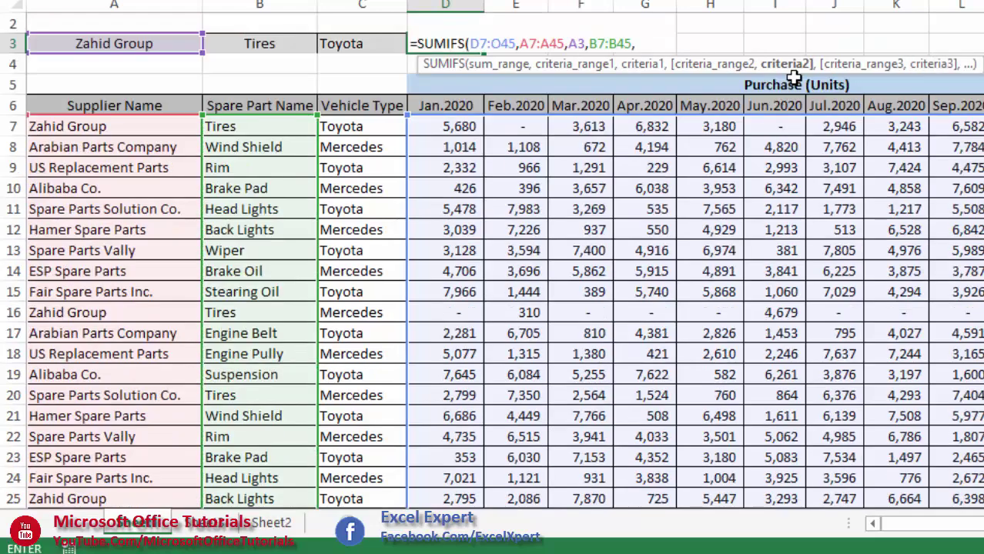
pyautogui.click(276, 46)
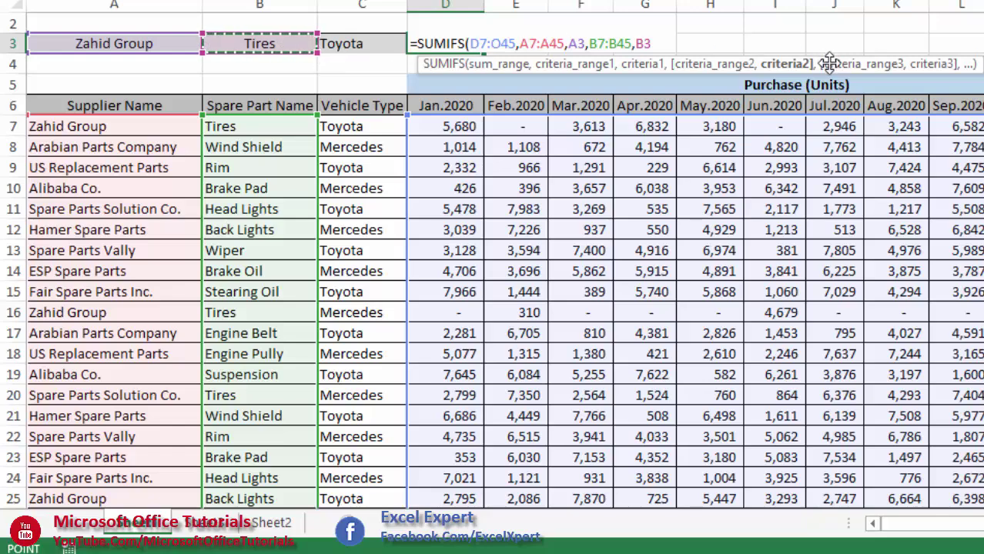
pyautogui.write(',')
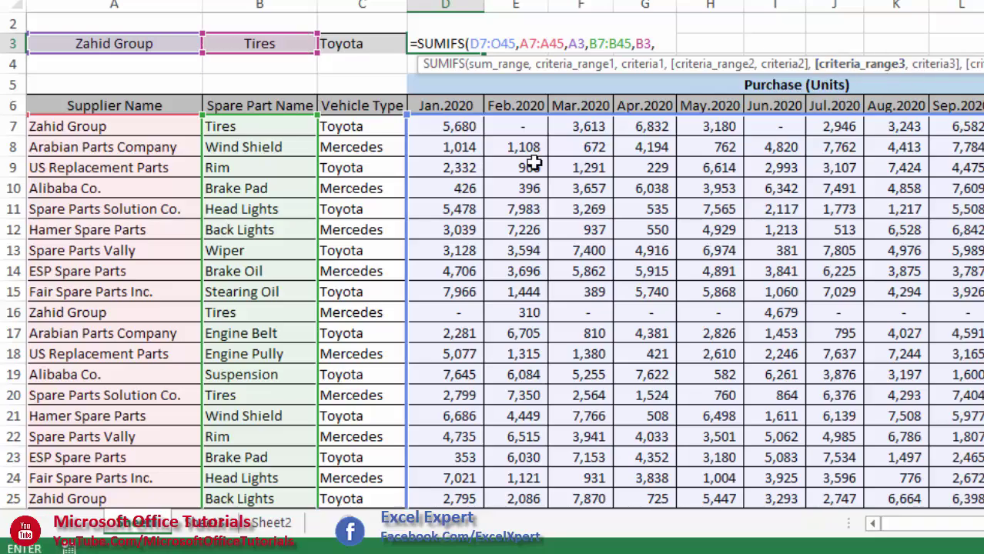
# Add the vehicle types C7:C45 as the third criteria range with C3 as its criteria, and enter the SUMIFS formula in D3
pyautogui.moveTo(380, 127); pyautogui.dragTo(378, 485)
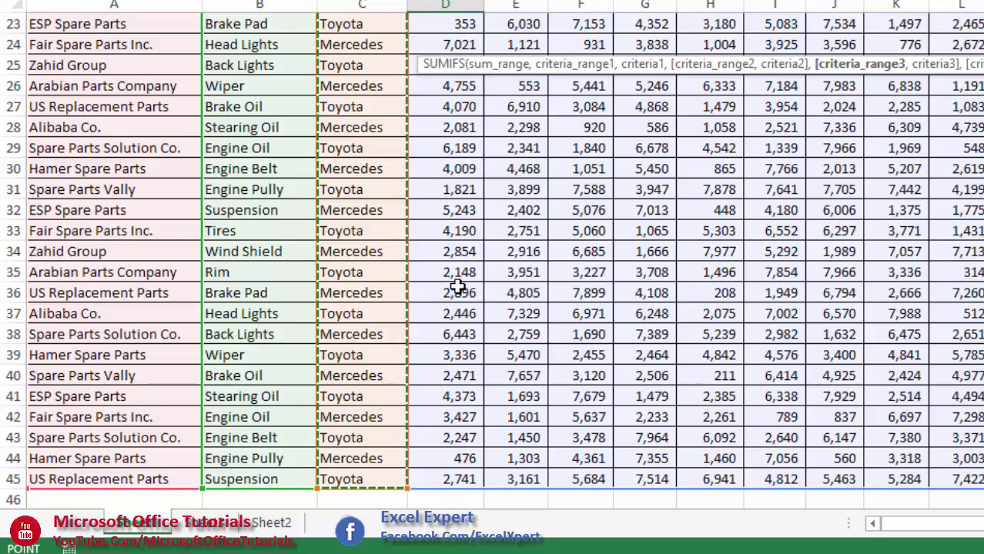
pyautogui.scroll(7, 462, 283)
pyautogui.write(',')
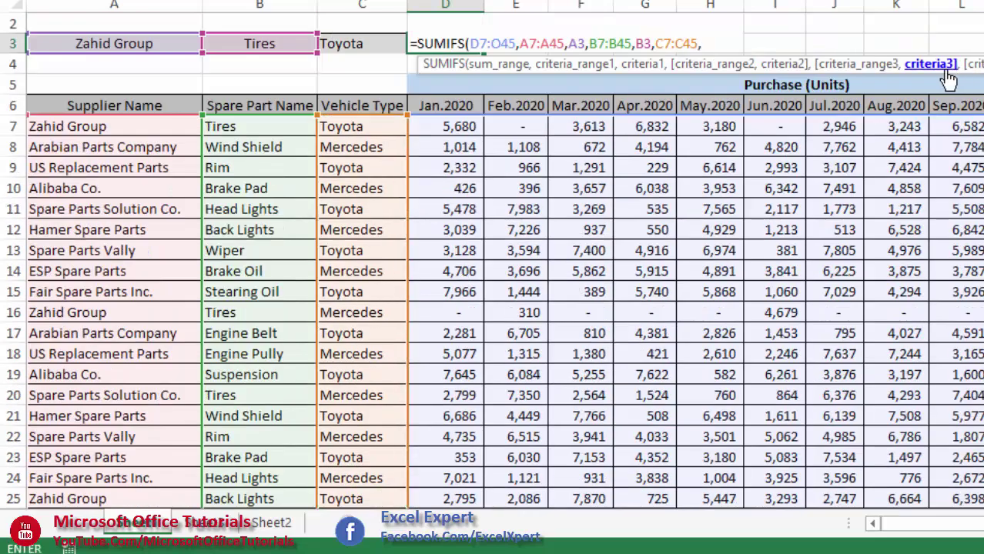
pyautogui.click(348, 40)
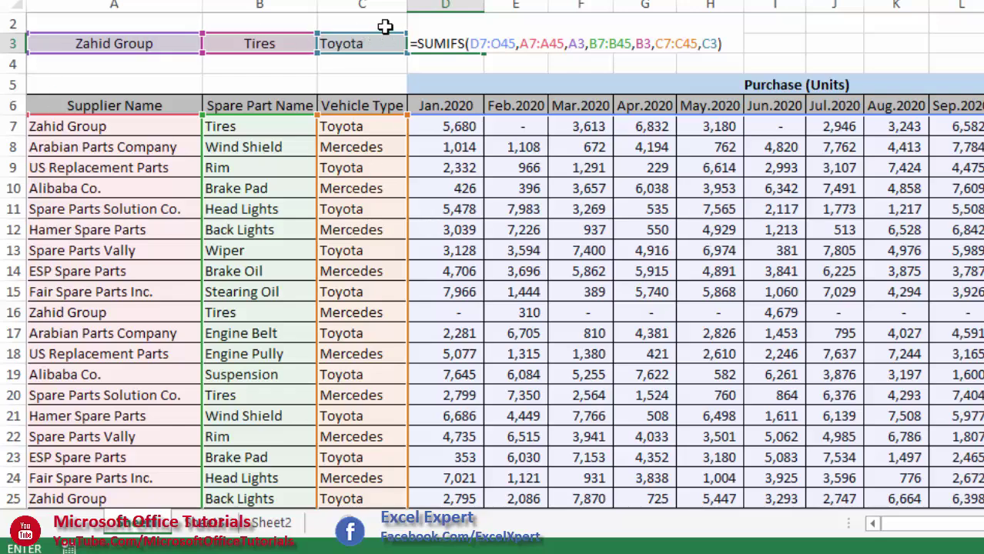
pyautogui.press('Return')
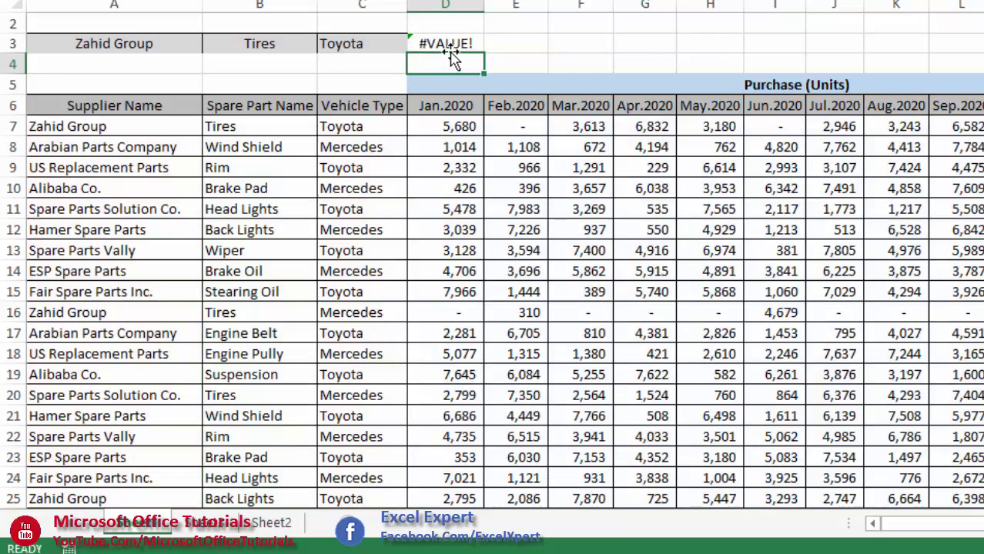
# Try the SUMIFS formula in D3 with the sum range reduced to the January purchases D7:D45
pyautogui.click(456, 46)
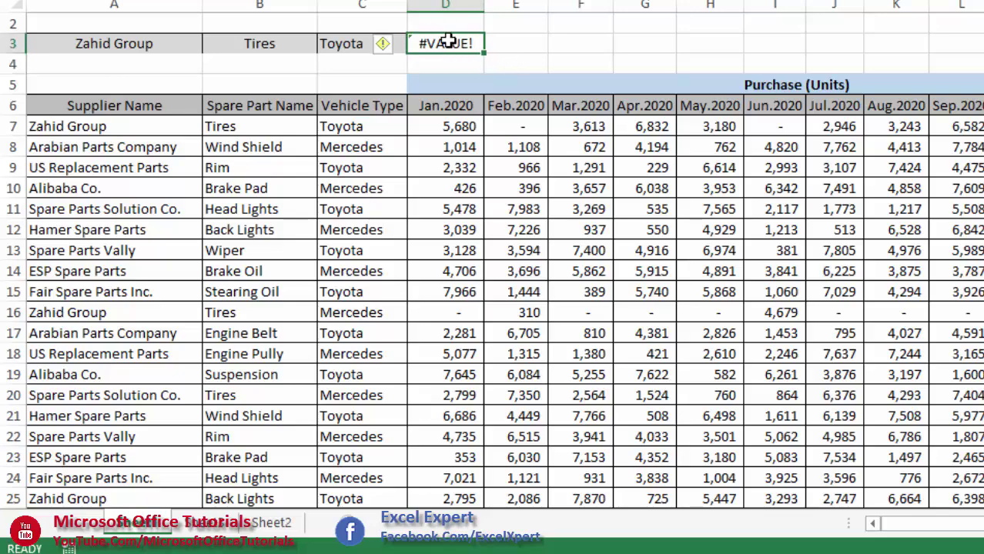
pyautogui.doubleClick(448, 43)
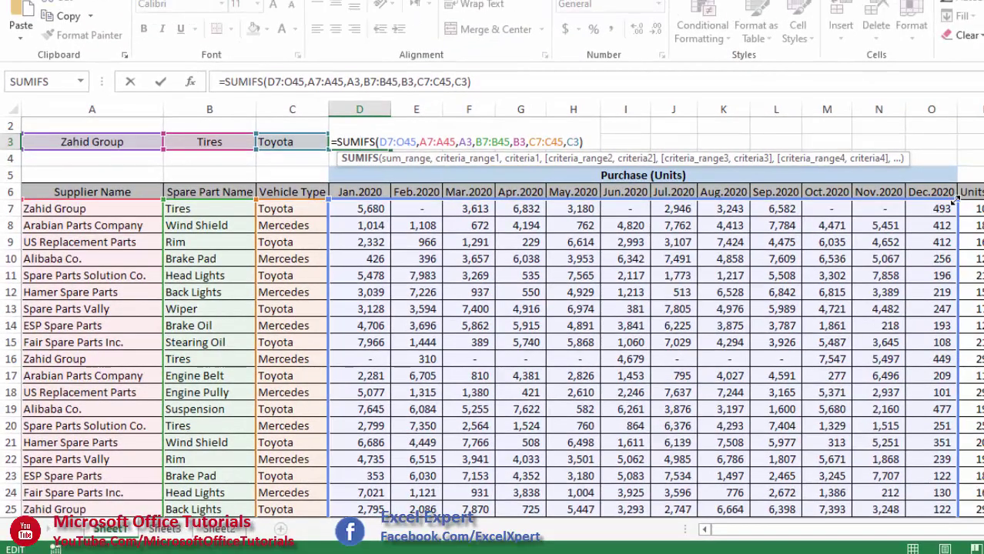
pyautogui.moveTo(954, 200); pyautogui.dragTo(401, 204)
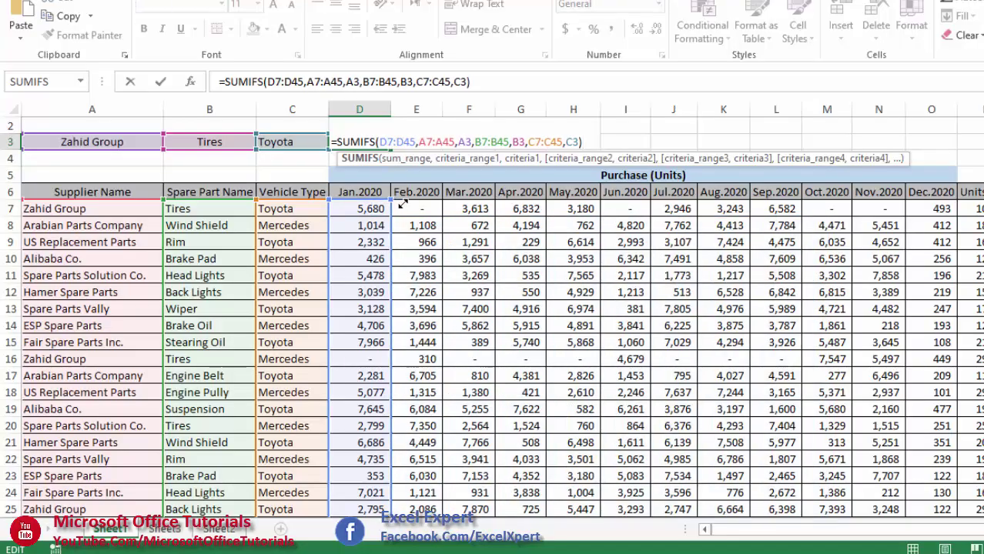
pyautogui.press('Return')
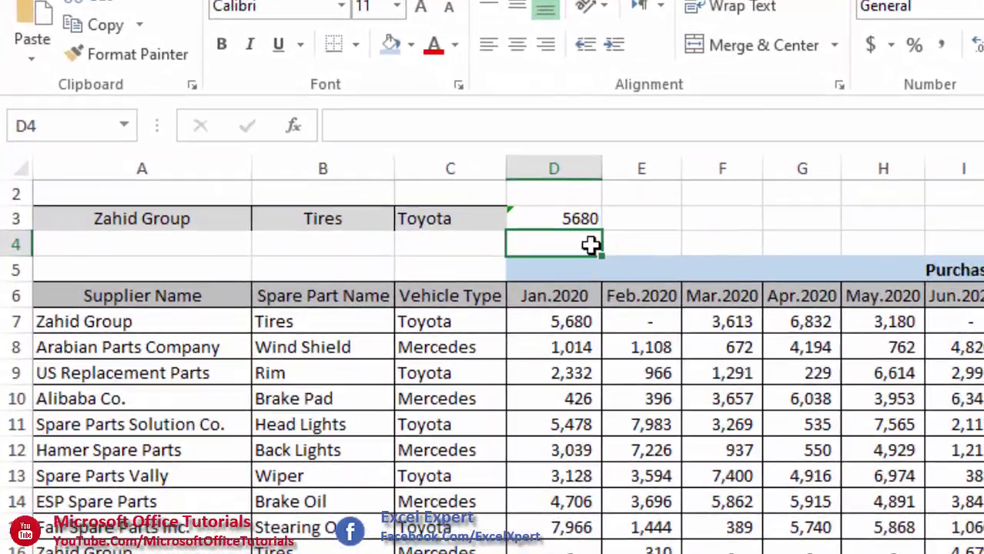
pyautogui.click(574, 216)
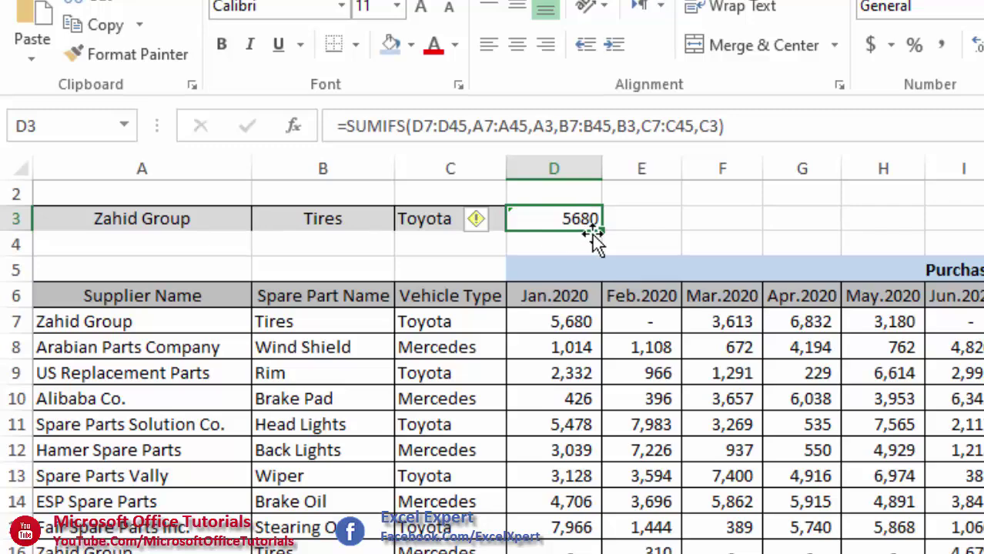
pyautogui.click(431, 235)
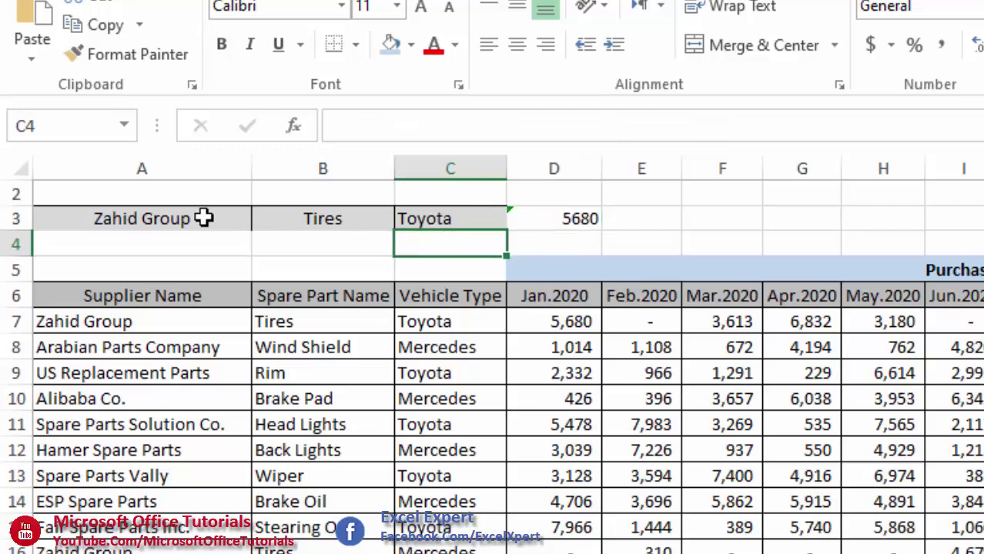
pyautogui.click(168, 222)
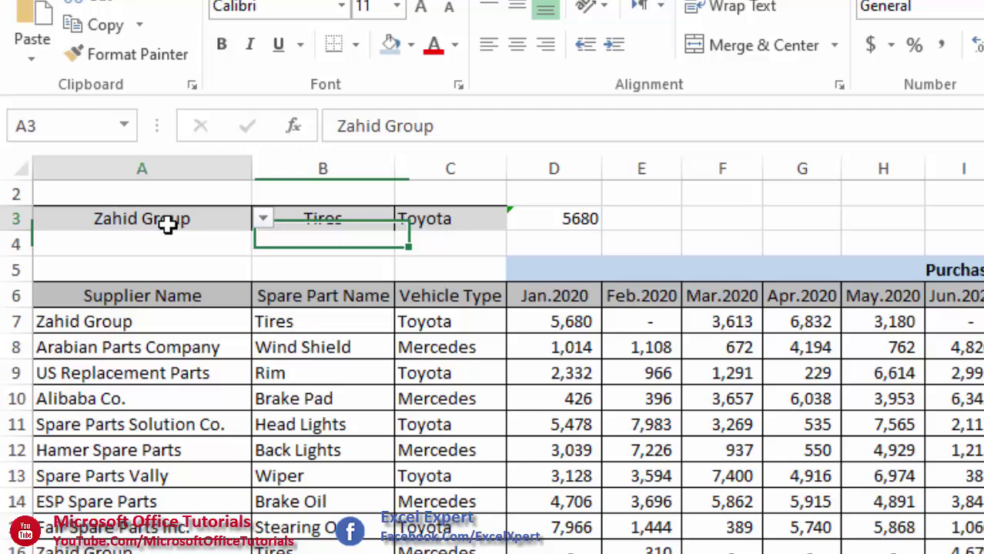
pyautogui.click(581, 216)
pyautogui.moveTo(571, 351); pyautogui.dragTo(962, 322)
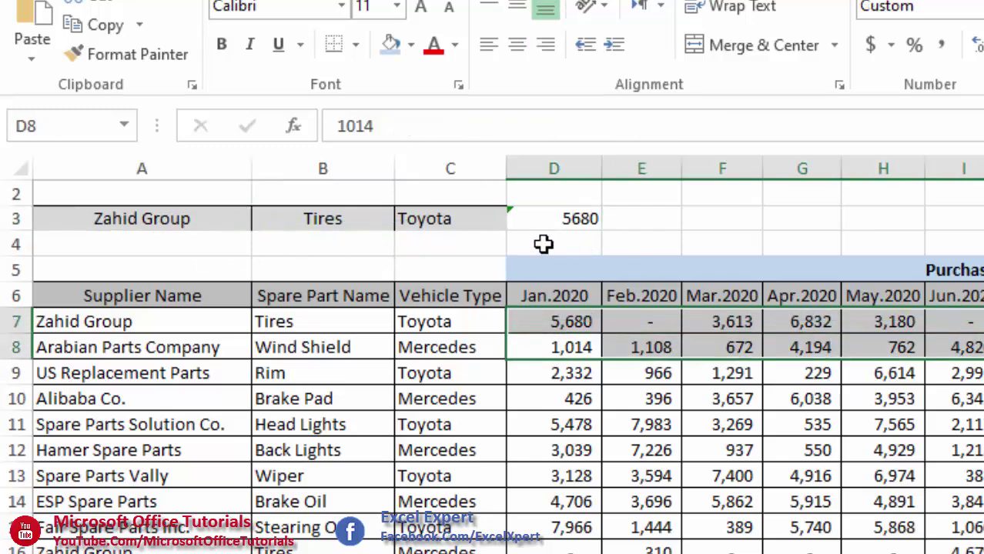
# Try the SUMIFS formula in D3 with the sum range extended to the January to March purchases D7:F45
pyautogui.click(559, 215)
pyautogui.doubleClick(559, 218)
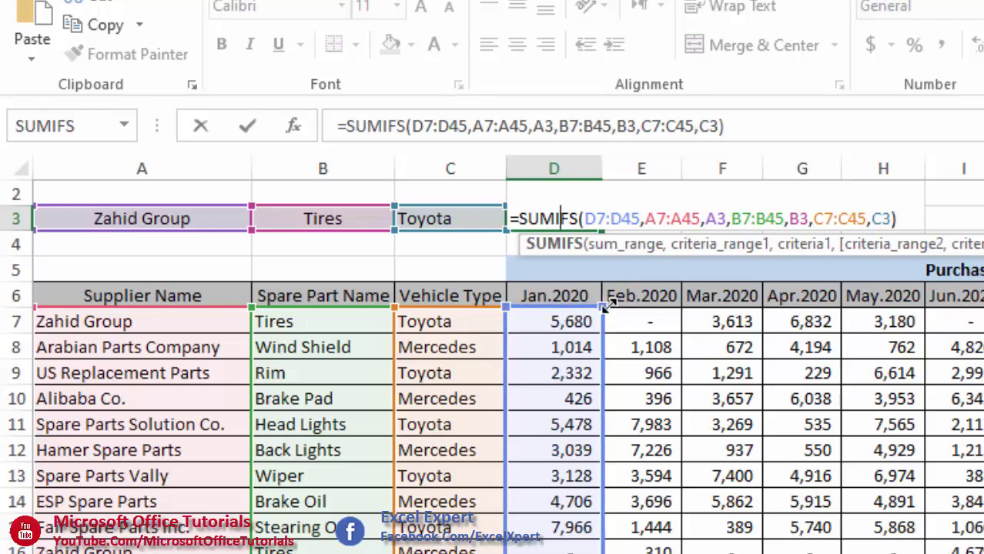
pyautogui.moveTo(606, 305); pyautogui.dragTo(748, 298)
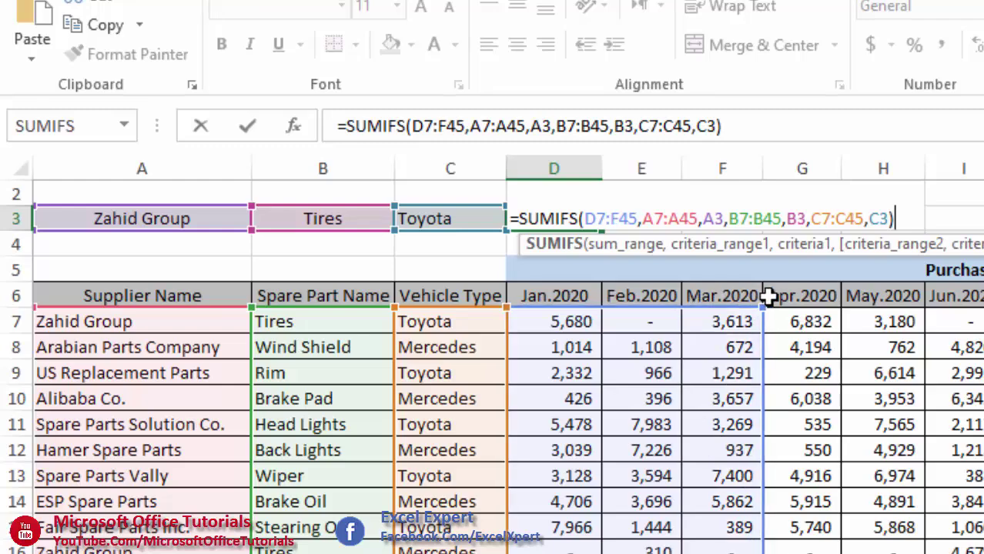
pyautogui.press('Return')
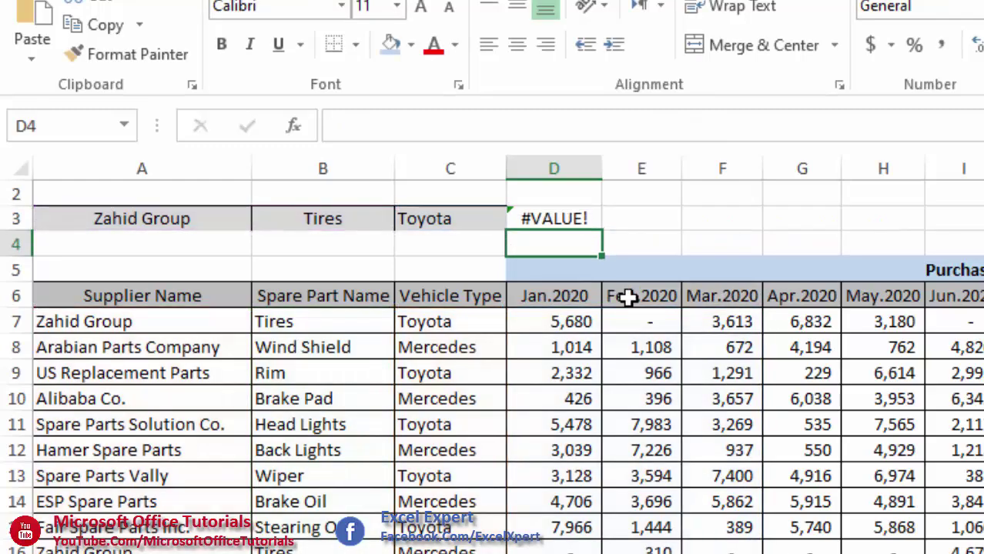
# Clear the SUMIFS formula from D3 and begin a SUM formula there with two opening parentheses
pyautogui.click(576, 220)
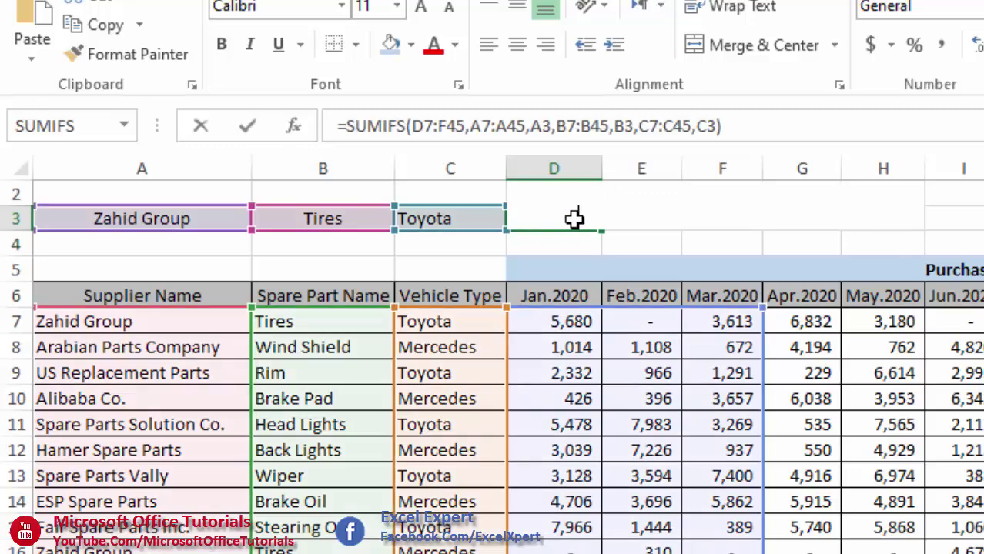
pyautogui.doubleClick(576, 219)
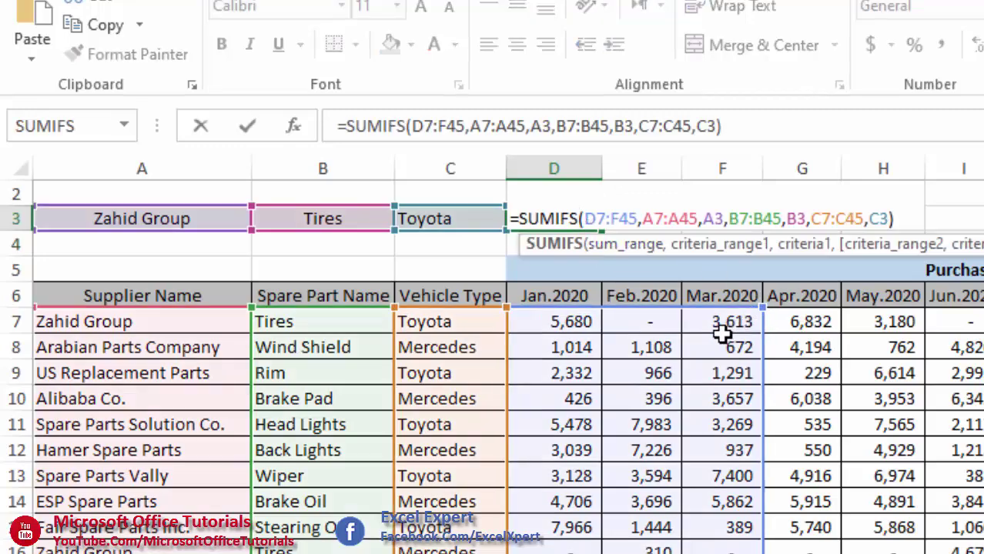
pyautogui.press('Escape')
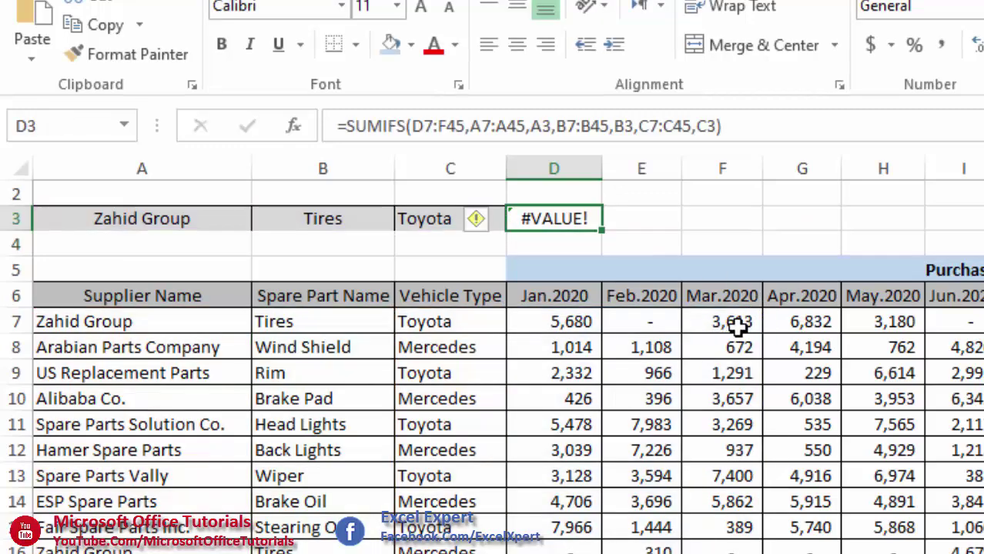
pyautogui.press('Delete')
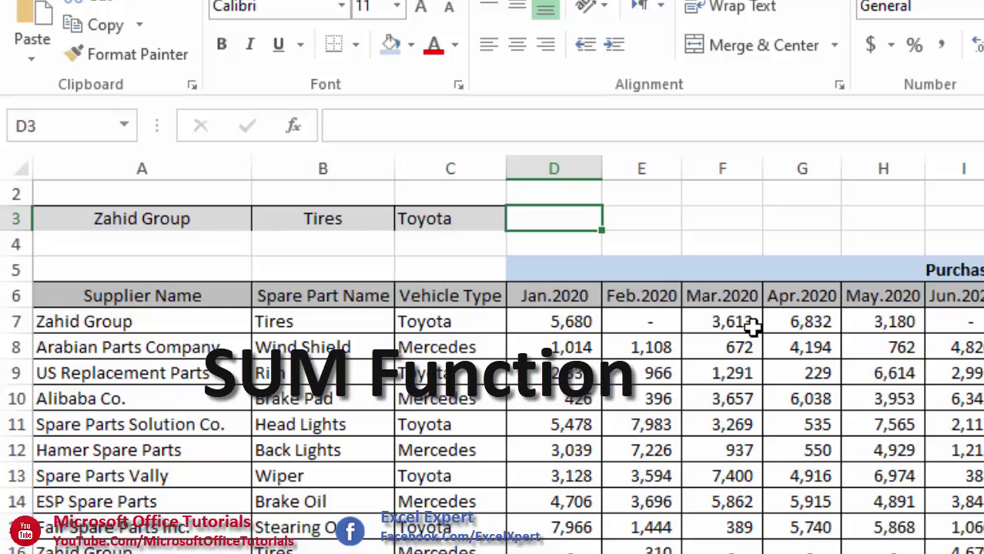
pyautogui.write('=SUM((')
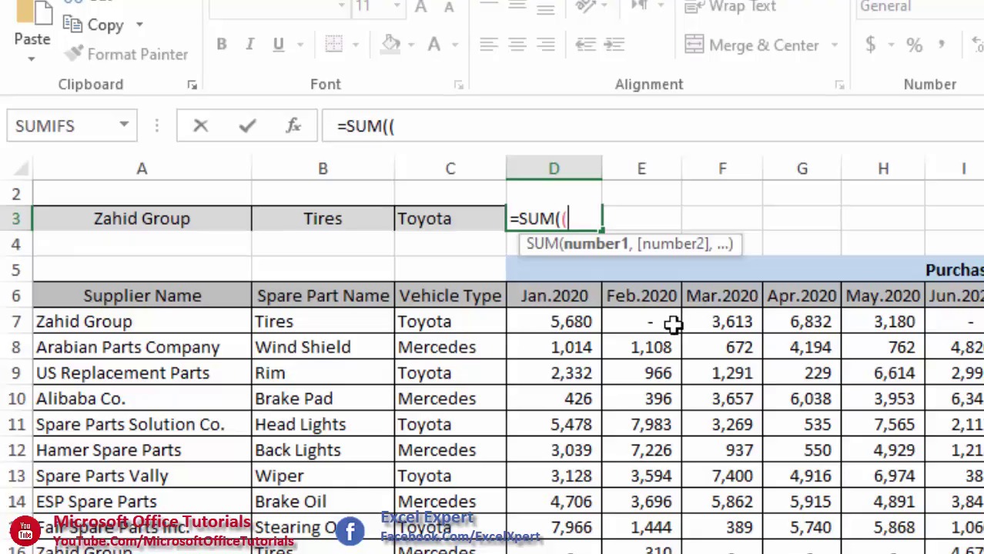
pyautogui.click(537, 318)
pyautogui.press('Right')
pyautogui.press('Right')
pyautogui.press('Right')
pyautogui.press('Right')
pyautogui.press('Right')
pyautogui.press('Right')
pyautogui.press('Right')
pyautogui.press('Right')
pyautogui.press('Right')
pyautogui.press('Right')
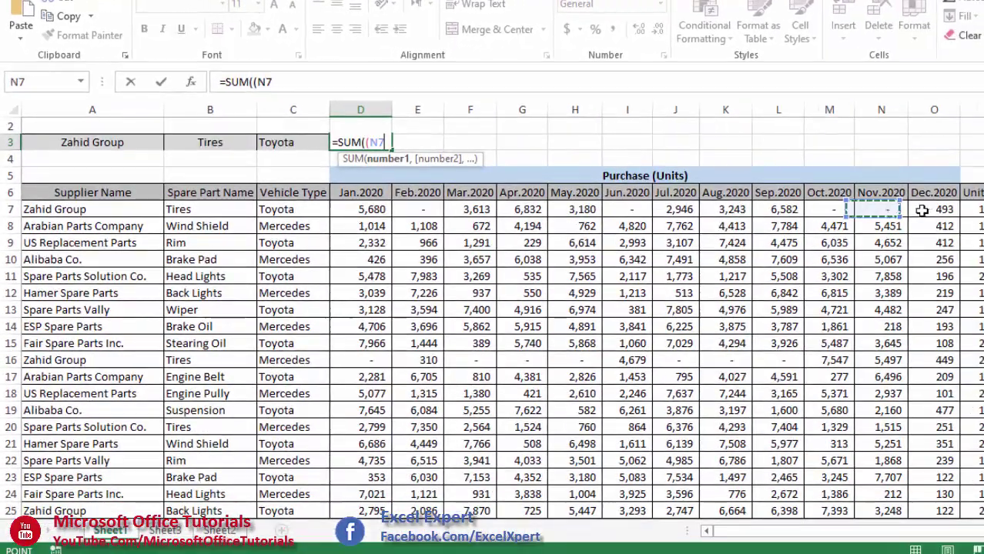
pyautogui.moveTo(372, 210); pyautogui.dragTo(939, 209)
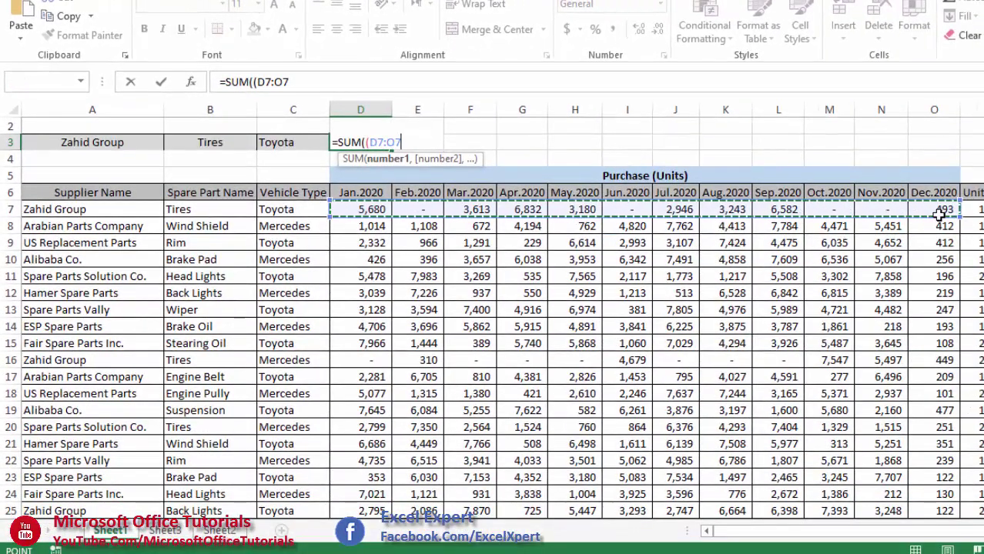
pyautogui.click(650, 269)
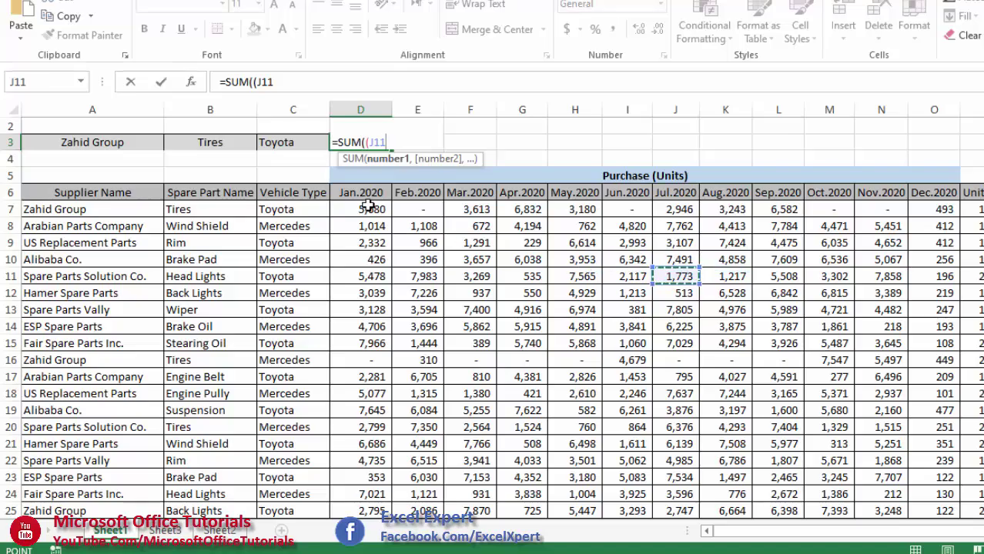
# Enter the January and February purchase columns in the SUM formula as D7:D45+E7:E45
pyautogui.moveTo(369, 207); pyautogui.dragTo(361, 471)
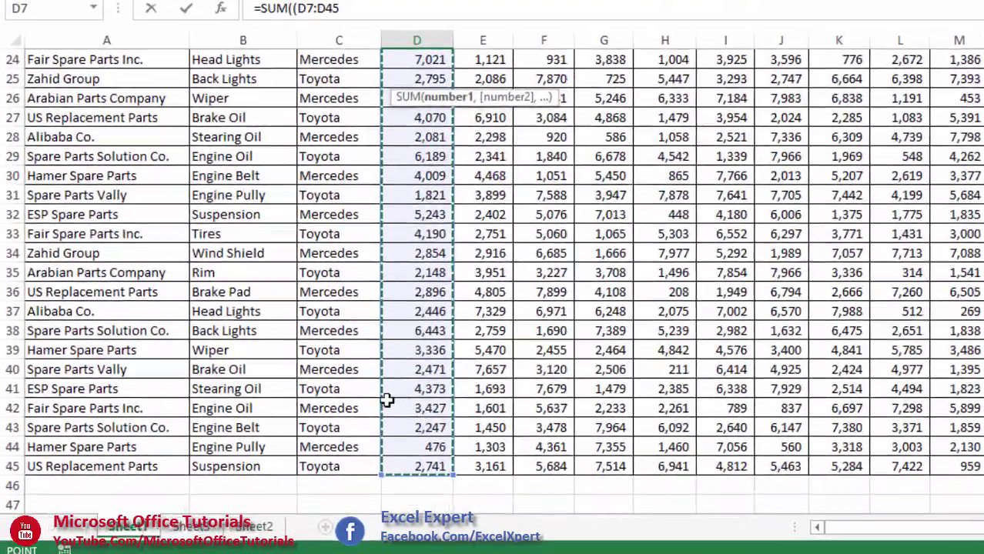
pyautogui.scroll(7, 386, 399)
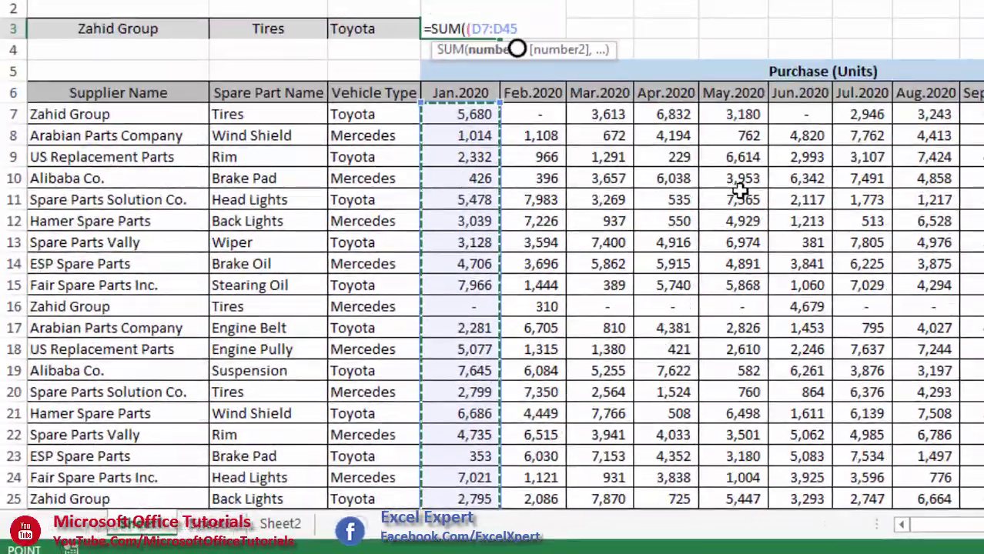
pyautogui.write('+')
pyautogui.moveTo(538, 120); pyautogui.dragTo(528, 514)
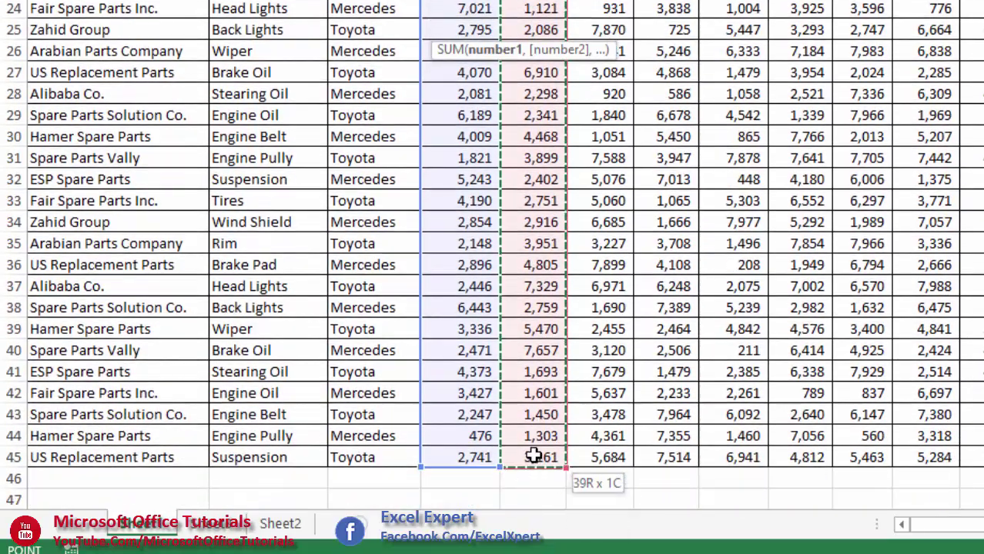
pyautogui.scroll(7, 571, 335)
# Add the March to December columns, F7:F45 through O7:O45, to the SUM formula with plus signs and close the inner parenthesis
pyautogui.write('+')
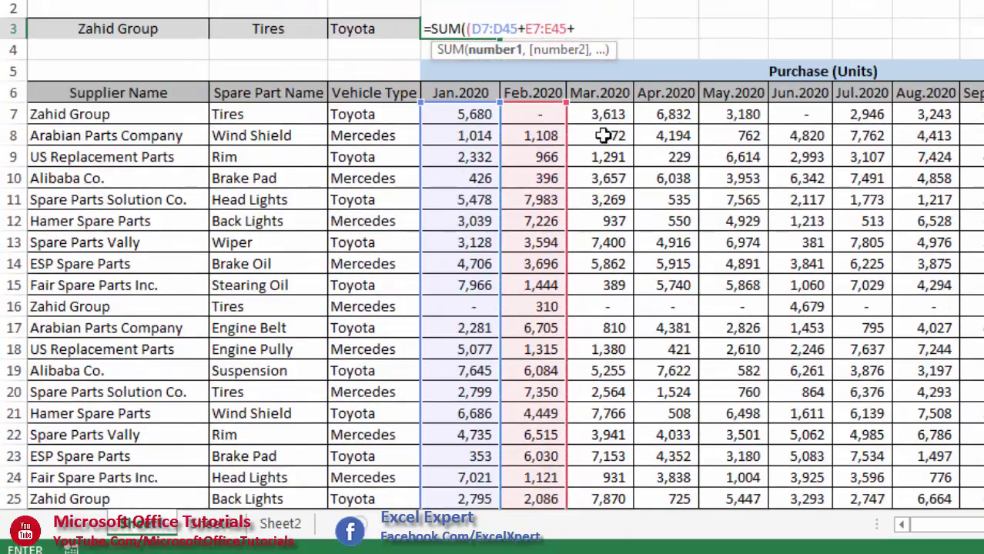
pyautogui.moveTo(614, 114); pyautogui.dragTo(626, 475)
pyautogui.scroll(7, 665, 300)
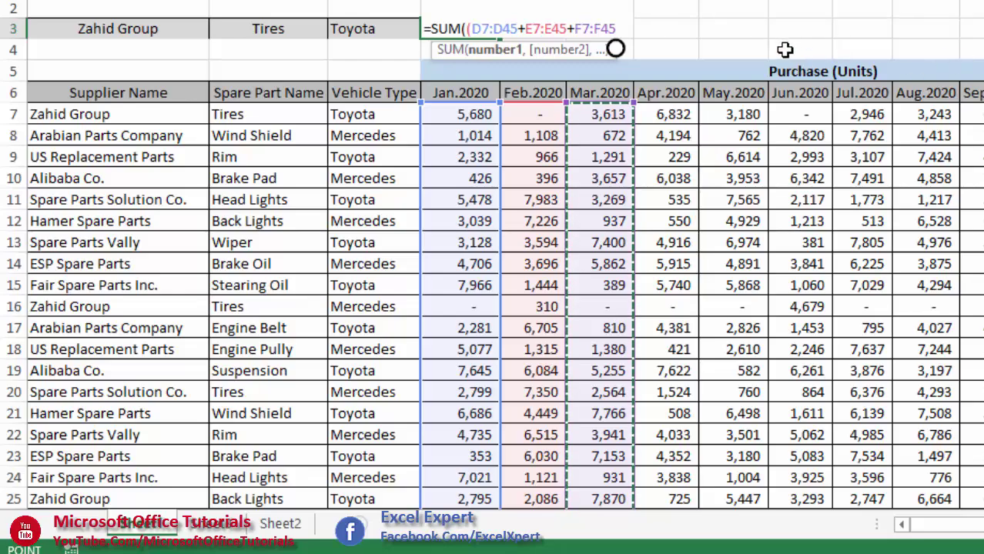
pyautogui.write('+G7:G45+H7:H45+I7:I45+J7:J45+K7:K45+L7:L45+M7')
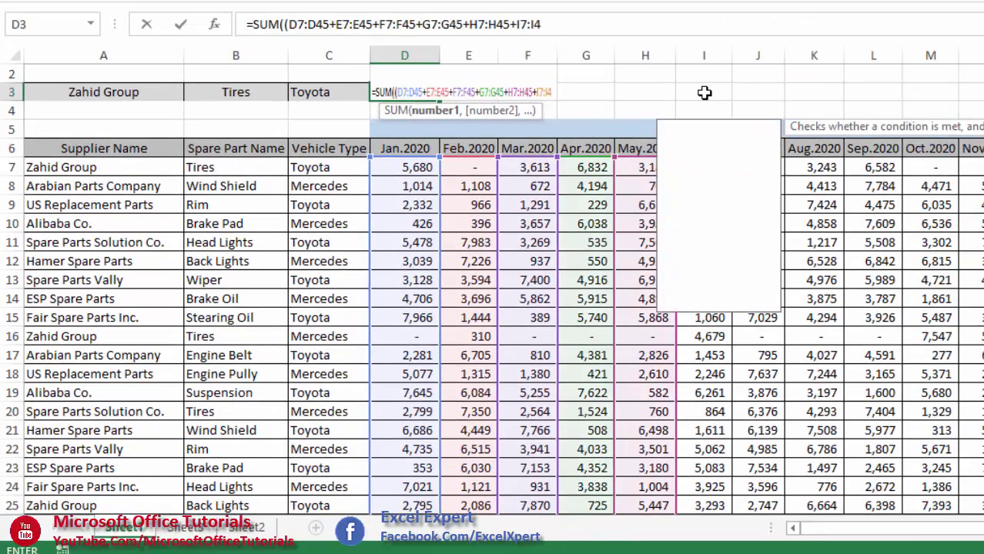
pyautogui.write(':M45+N7:N45+O7:O45)')
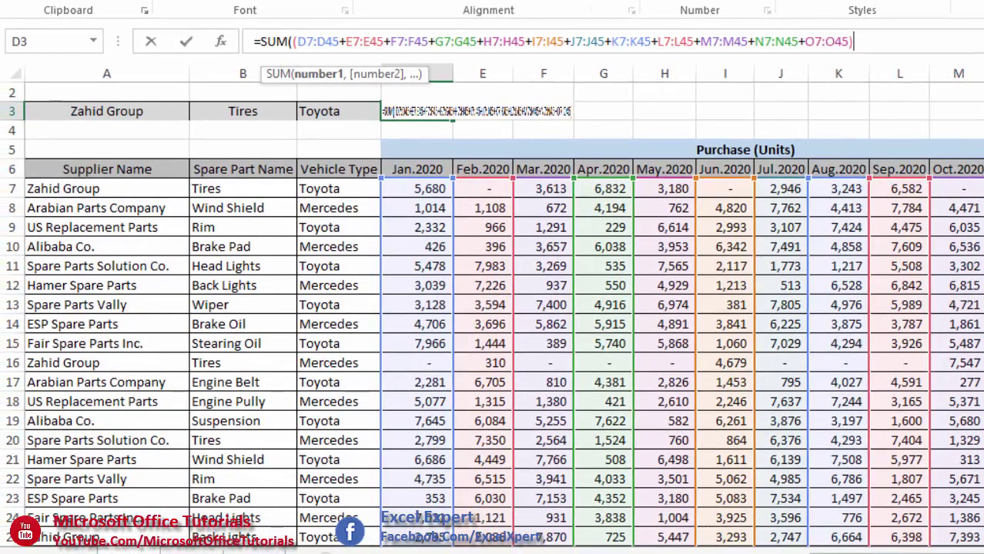
# Multiply the summed monthly columns in the D3 formula by the supplier criterion (A7:A45=A3), followed by another multiplication sign
pyautogui.write('*')
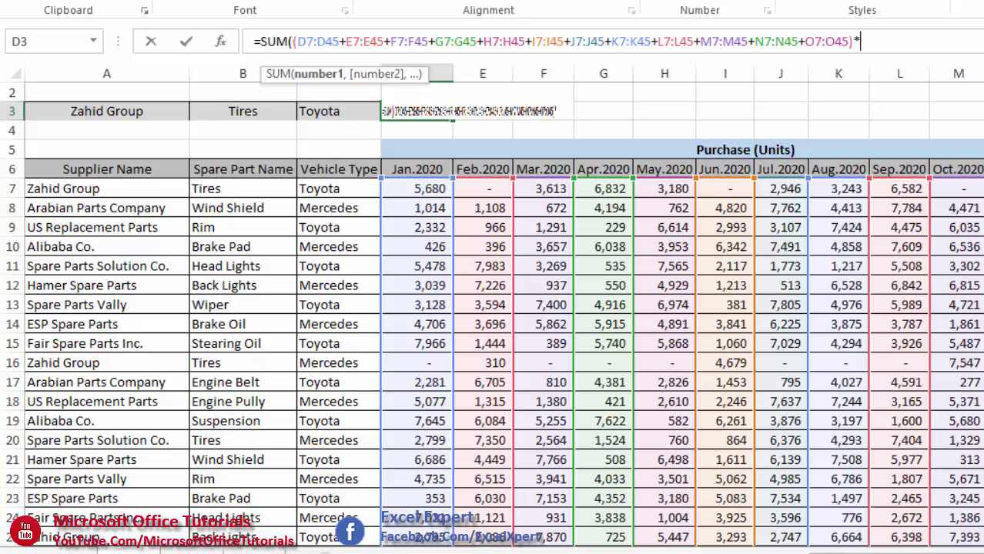
pyautogui.write('(')
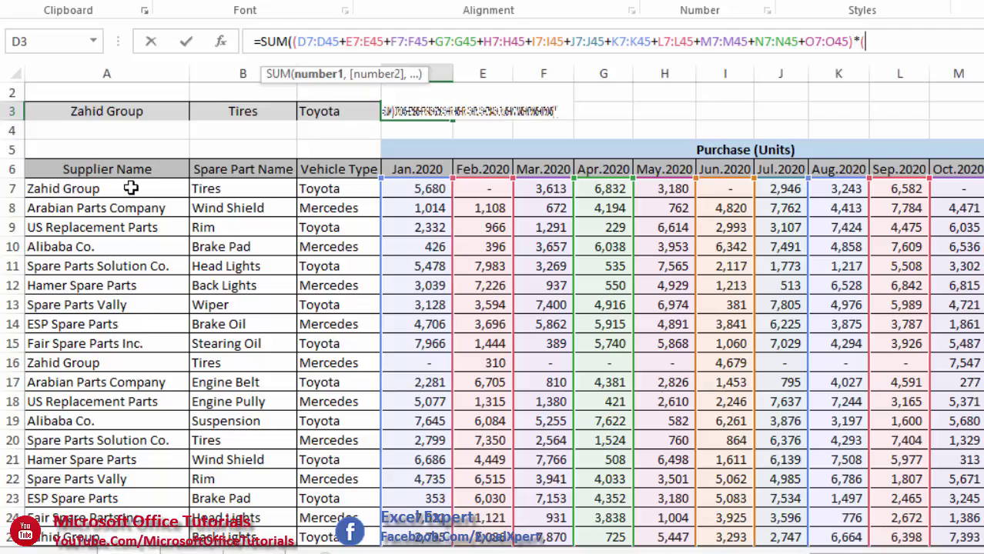
pyautogui.moveTo(127, 188); pyautogui.dragTo(139, 519)
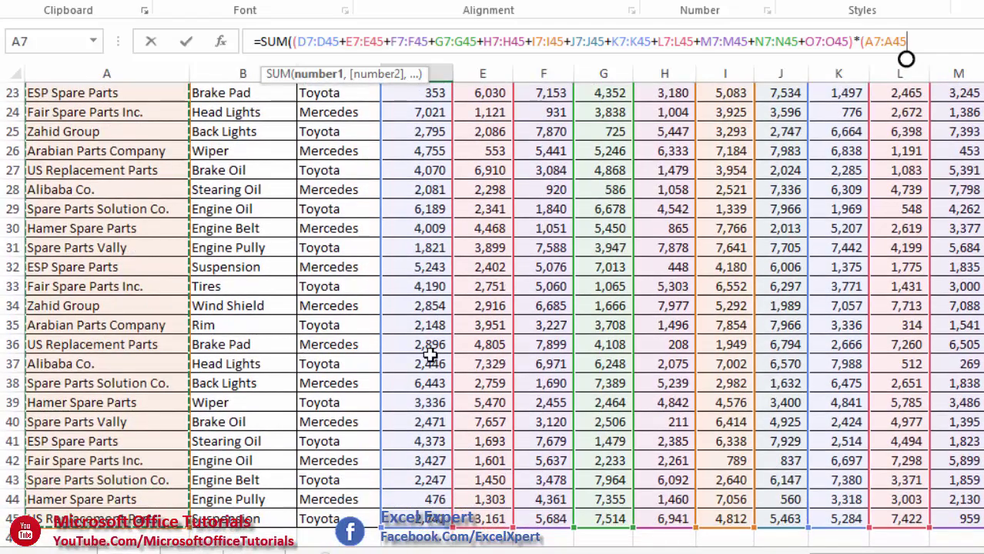
pyautogui.scroll(7, 131, 187)
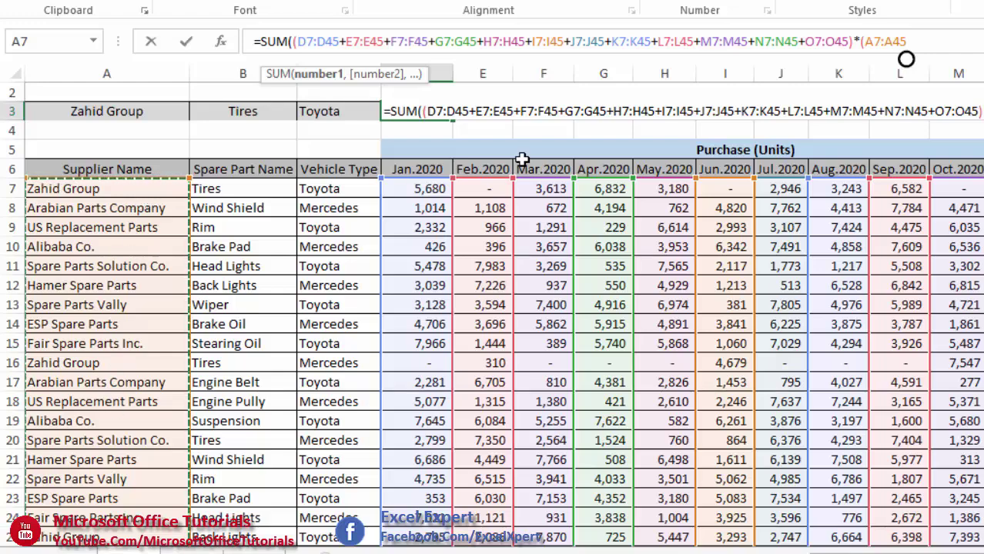
pyautogui.write('=')
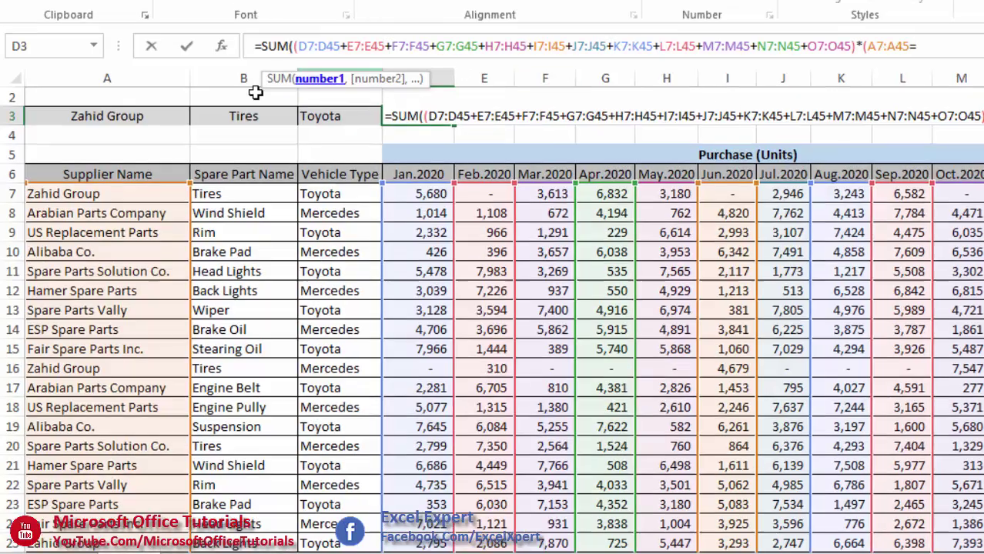
pyautogui.click(153, 111)
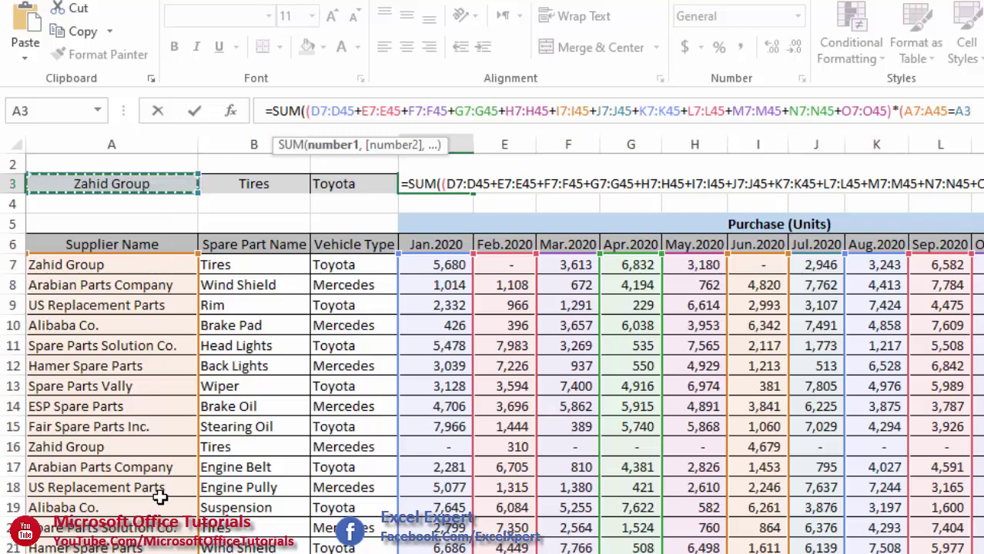
pyautogui.write(')*')
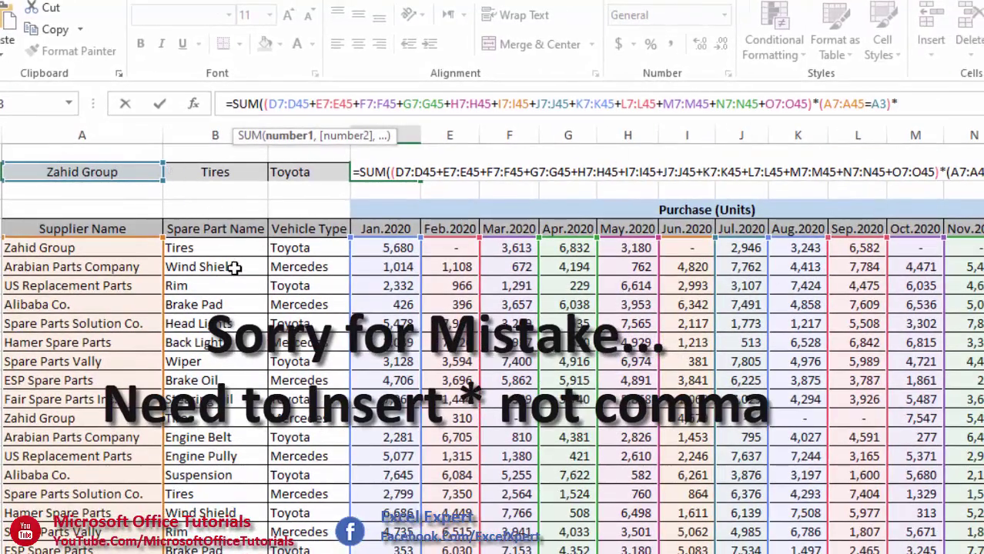
# Add the spare part criterion B7:B45=B3 to the SUM formula and enclose it in parentheses
pyautogui.moveTo(232, 248); pyautogui.dragTo(231, 550)
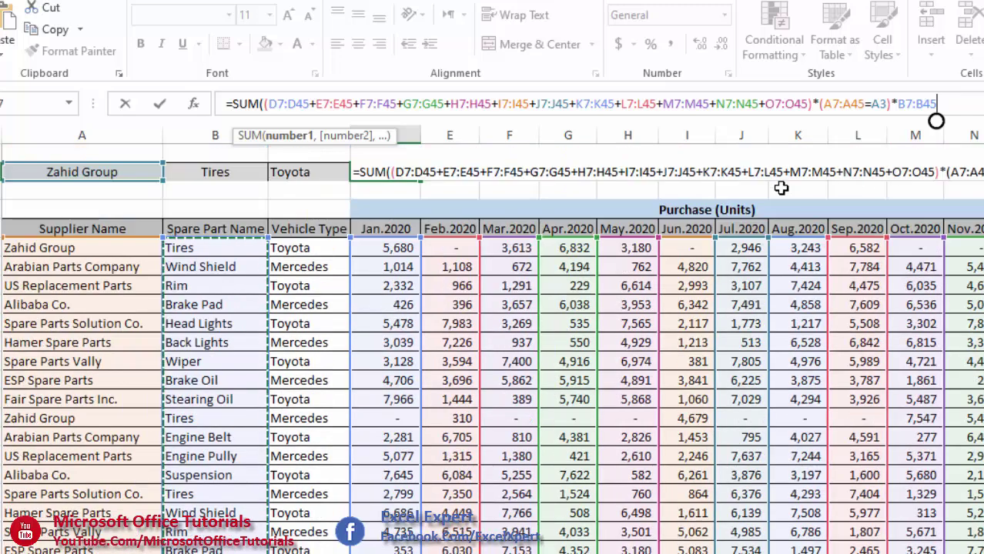
pyautogui.write('=')
pyautogui.click(239, 174)
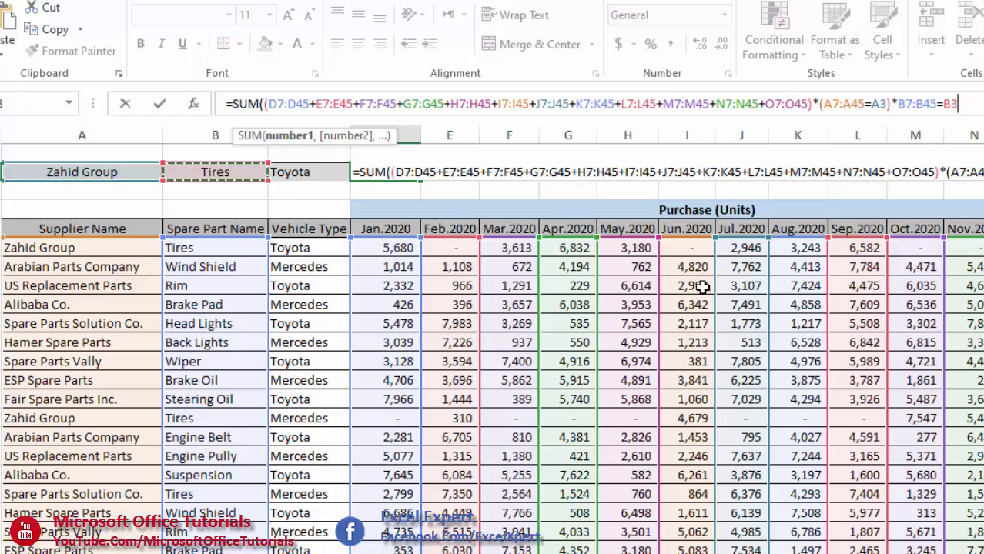
pyautogui.click(902, 106)
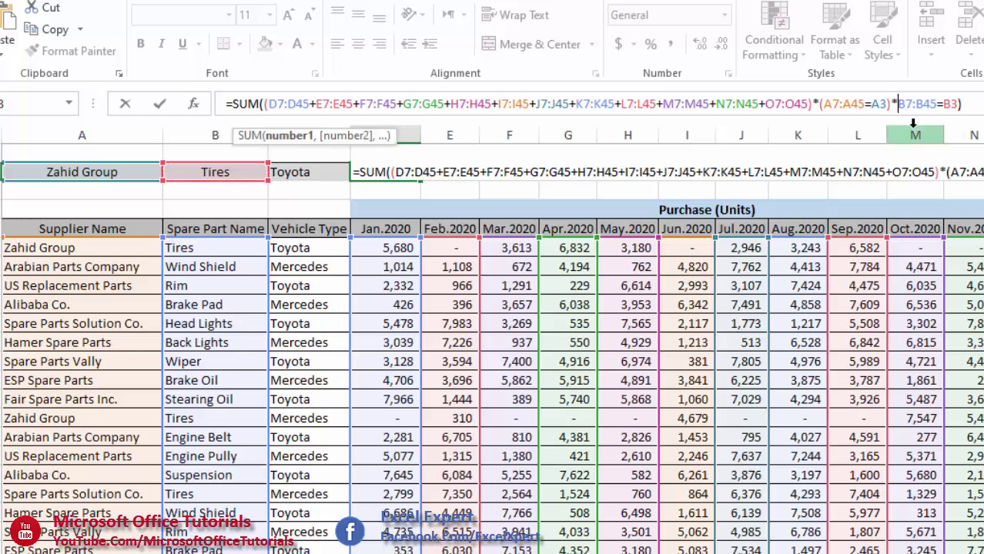
pyautogui.click(976, 105)
# Multiply by the vehicle type criterion (C7:C45=C3) and close the outer parenthesis of the SUM formula
pyautogui.write('*')
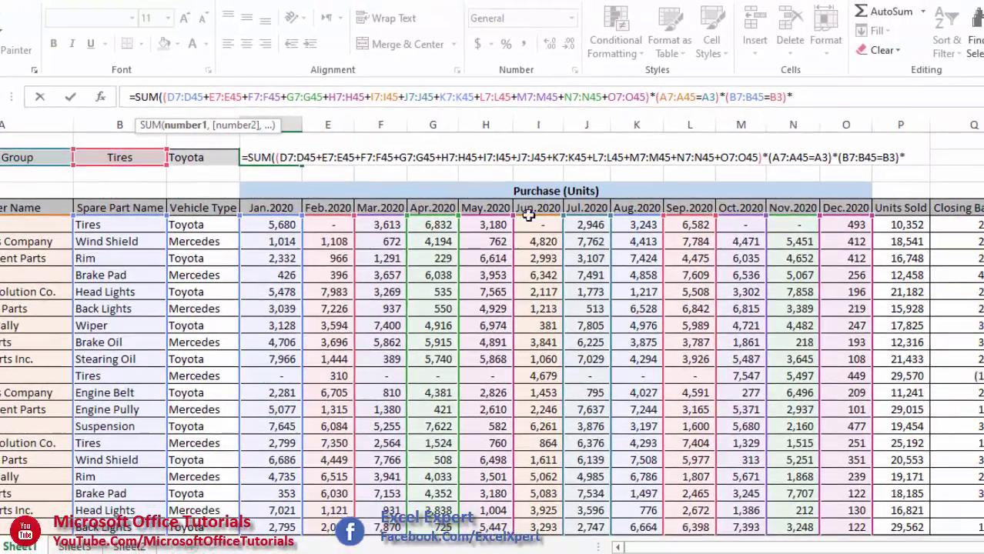
pyautogui.write('(')
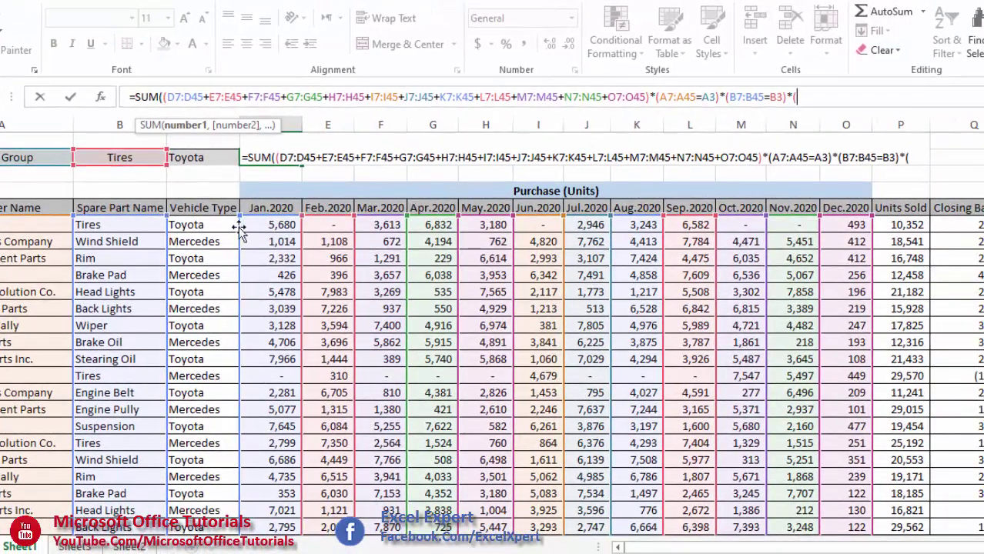
pyautogui.moveTo(204, 224); pyautogui.dragTo(204, 528)
pyautogui.write('=')
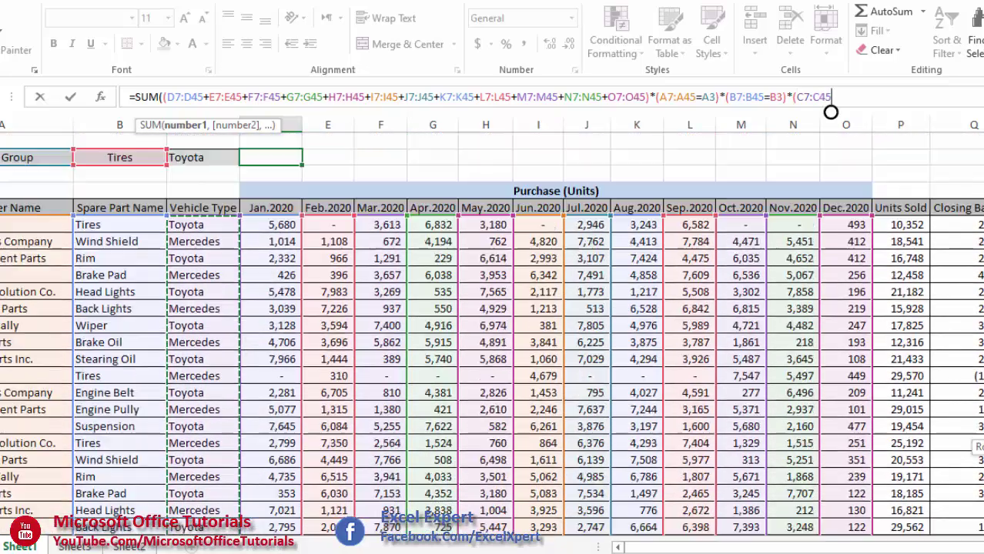
pyautogui.click(213, 156)
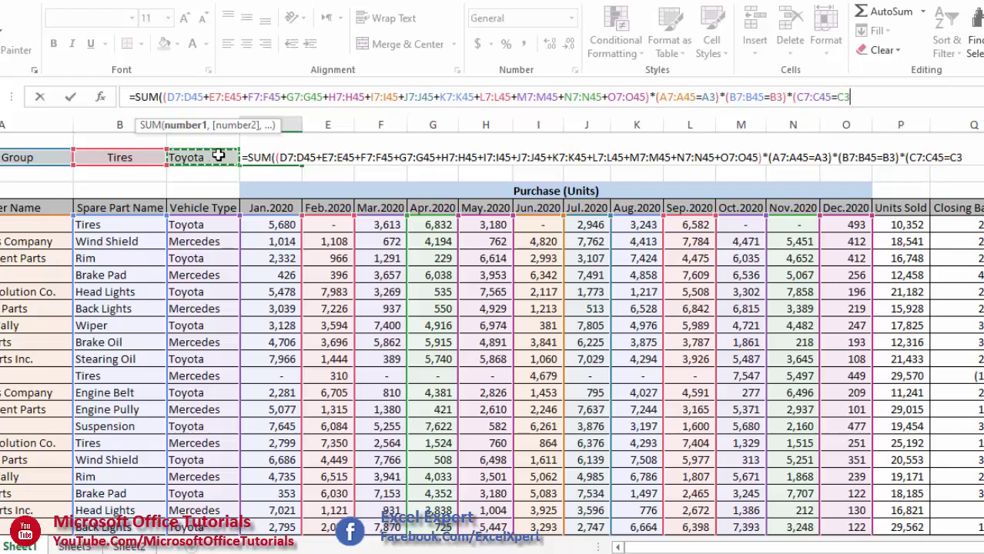
pyautogui.write('))')
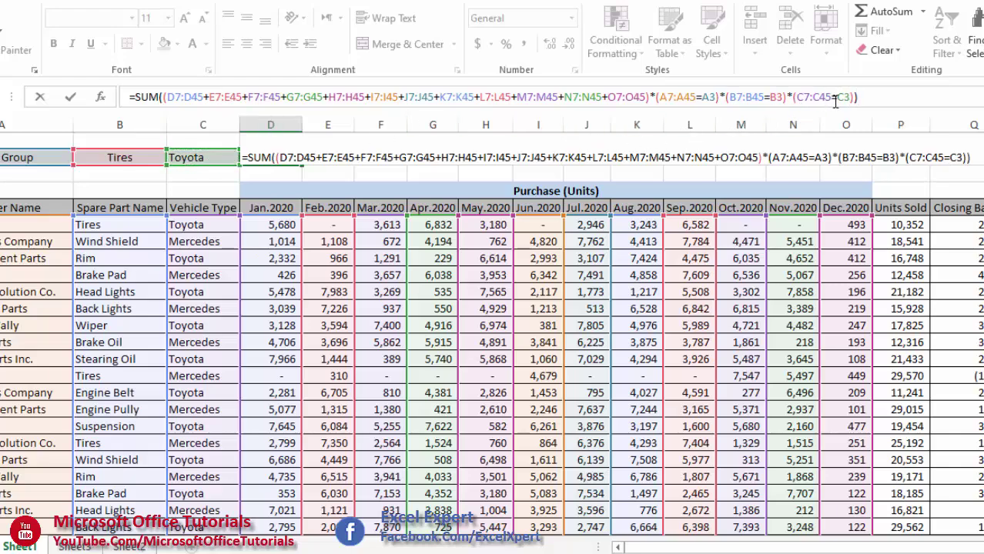
pyautogui.click(882, 100)
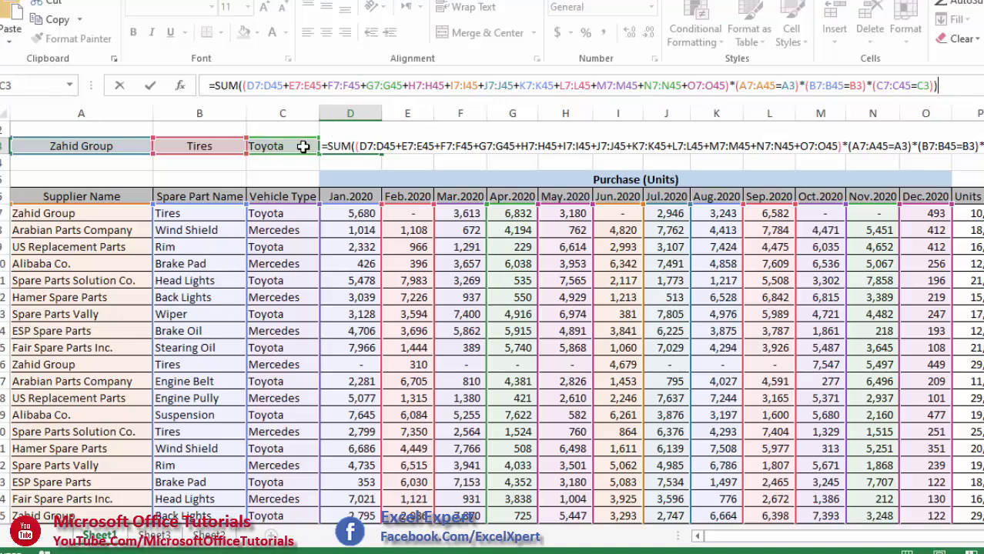
# Convert the vehicle type criterion to numbers by rewriting it as (--(C7:C45=C3))
pyautogui.click(929, 85)
pyautogui.write(')*')
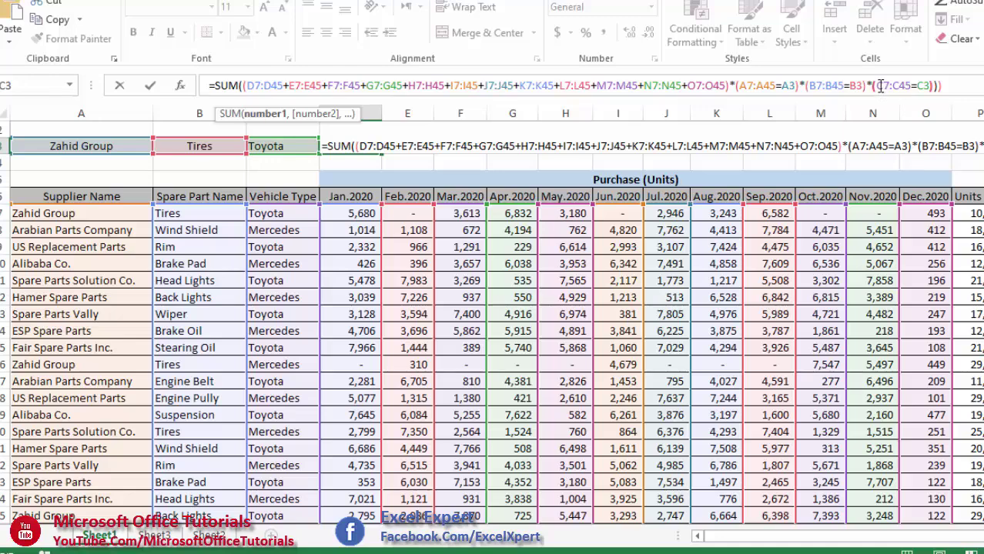
pyautogui.write('(')
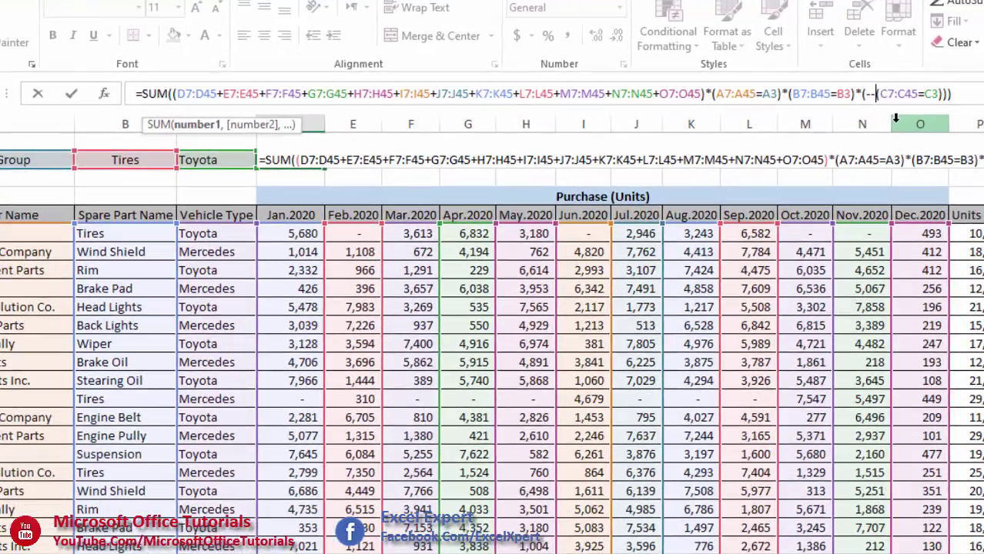
pyautogui.write('--')
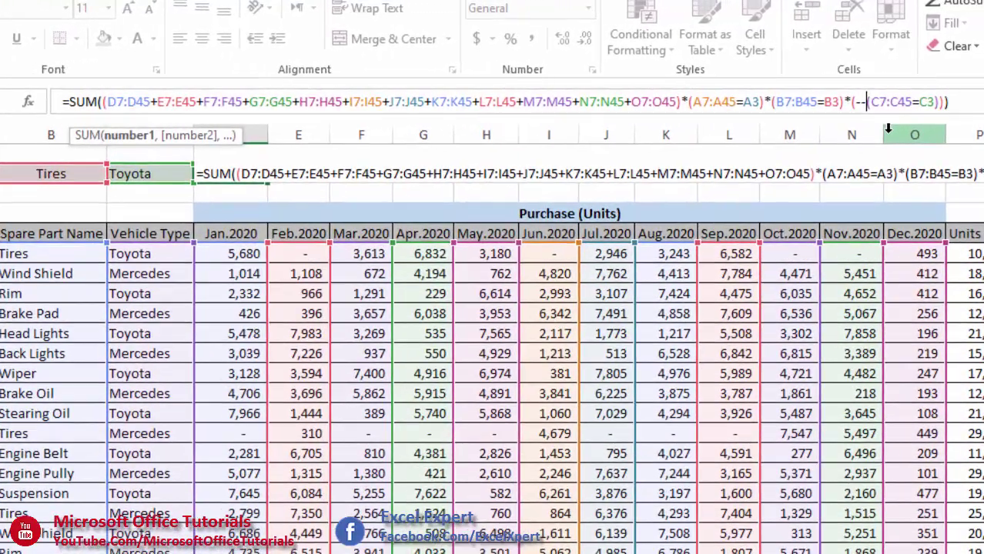
# Rewrite the spare part and supplier criteria with double minus signs as (--(B7:B45=B3)) and (--(A7:A45=A3))
pyautogui.click(842, 101)
pyautogui.write(')')
pyautogui.click(772, 100)
pyautogui.write('(--(')
pyautogui.click(761, 101)
pyautogui.write(')')
pyautogui.click(690, 101)
pyautogui.write('(--')
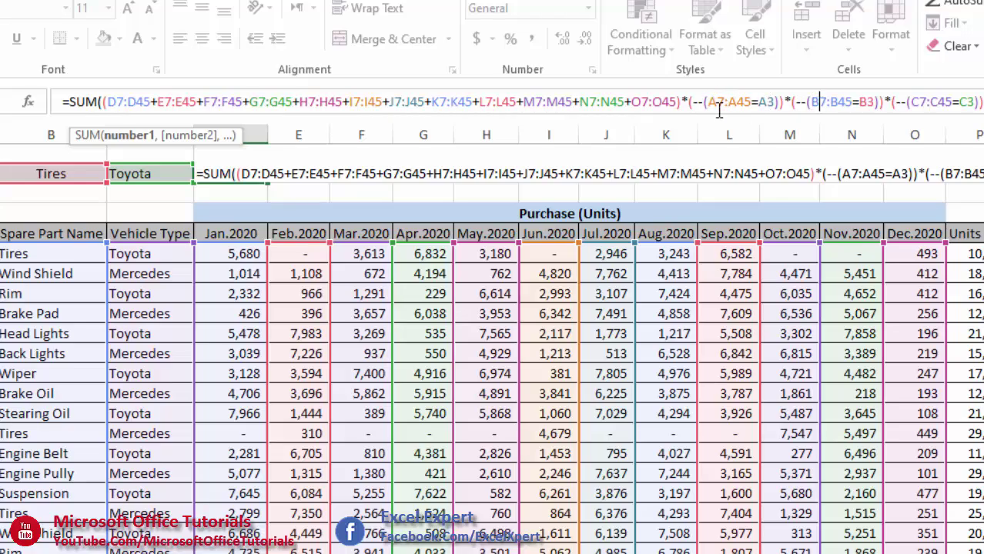
# Examine the supplier criterion A7:A45=A3 and evaluate the D3 formula stepwise to see how the double minus treats the TRUE/FALSE arrays
pyautogui.moveTo(708, 102); pyautogui.dragTo(768, 101)
pyautogui.click(764, 102)
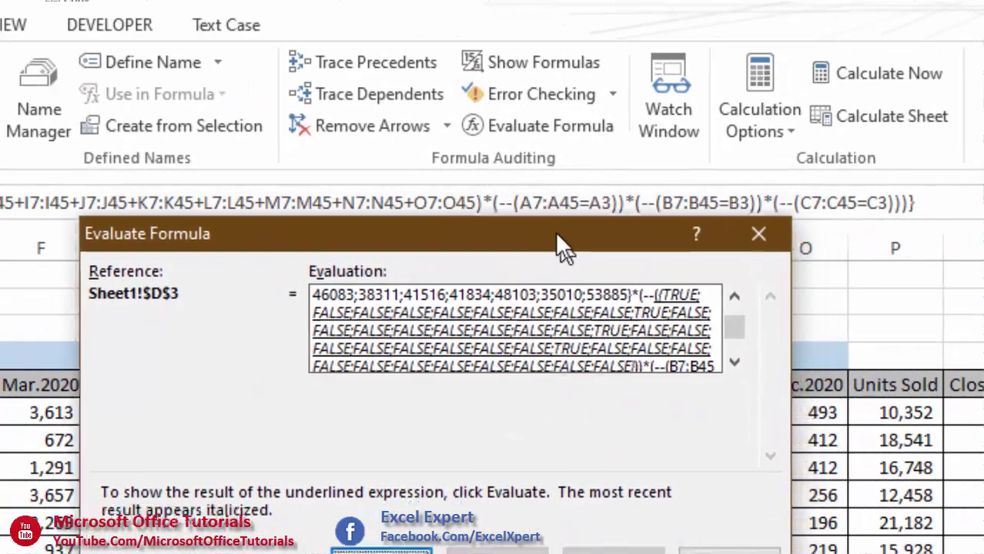
pyautogui.moveTo(551, 231); pyautogui.dragTo(538, 213)
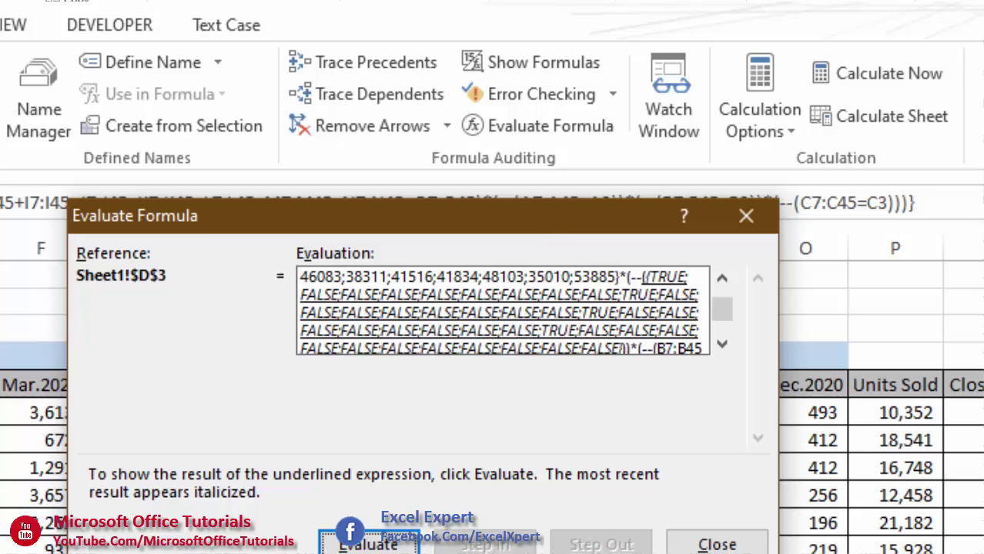
pyautogui.click(368, 544)
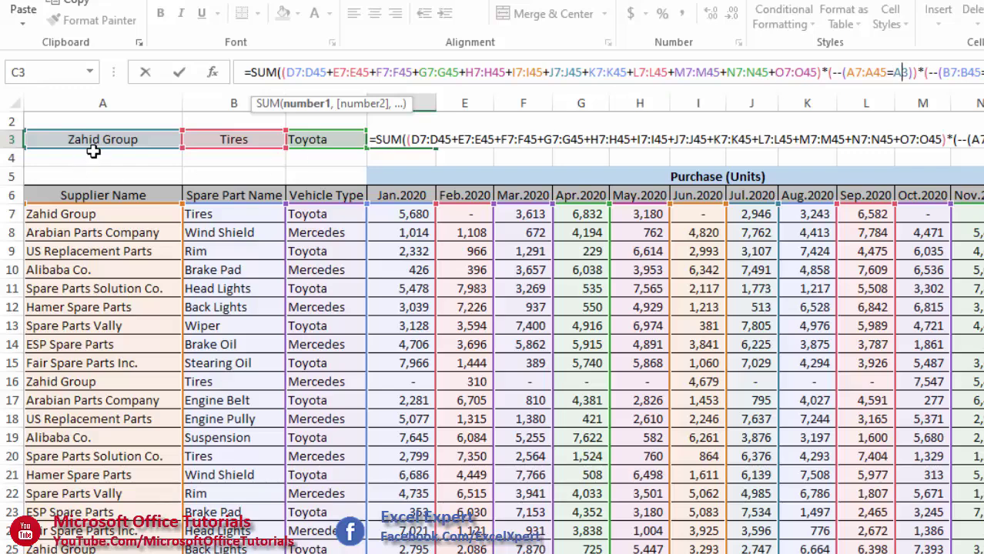
pyautogui.moveTo(861, 72); pyautogui.dragTo(888, 74)
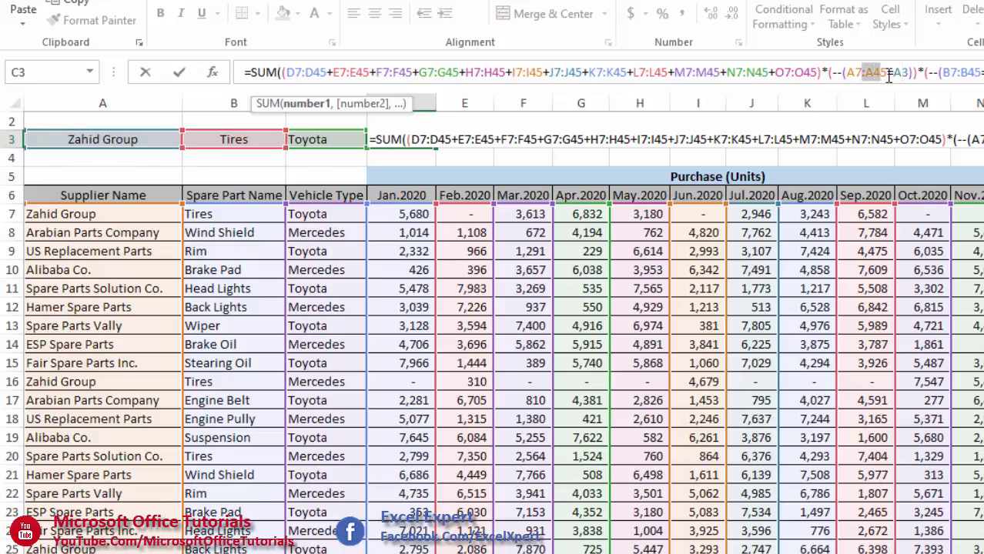
pyautogui.click(892, 73)
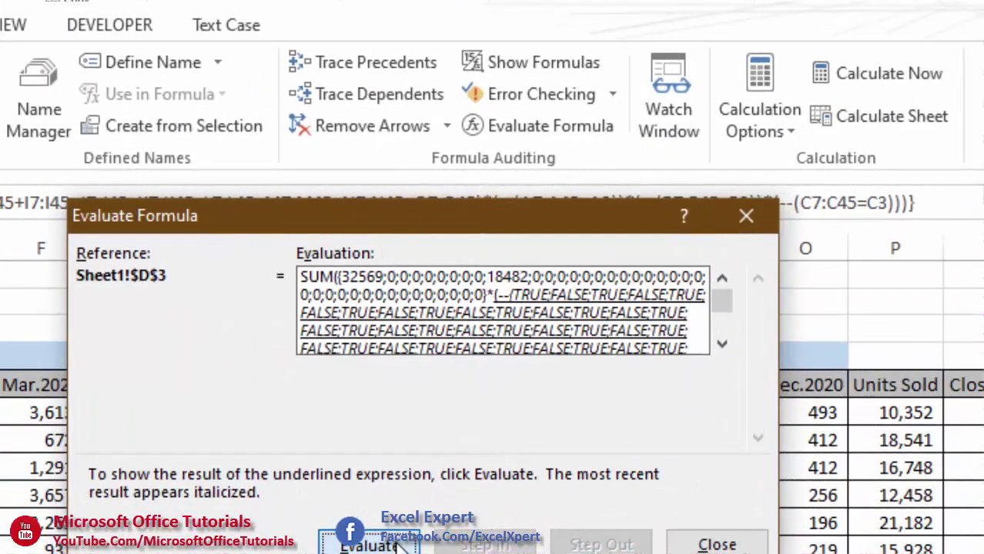
pyautogui.click(369, 543)
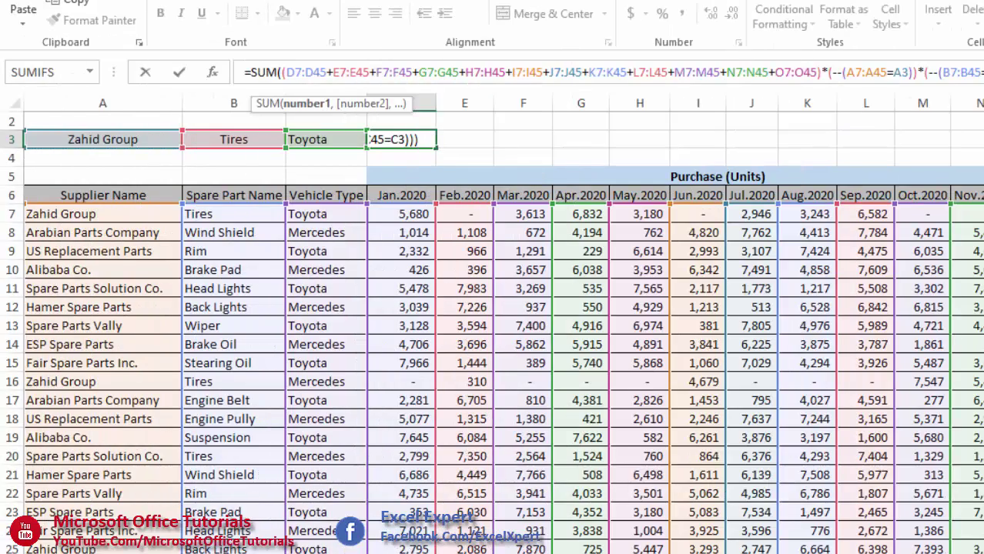
# Commit the completed SUM formula in D3 as an array formula
pyautogui.press('Left')
pyautogui.press('Left')
pyautogui.press('Left')
pyautogui.press('Left')
pyautogui.press('Left')
pyautogui.press('Left')
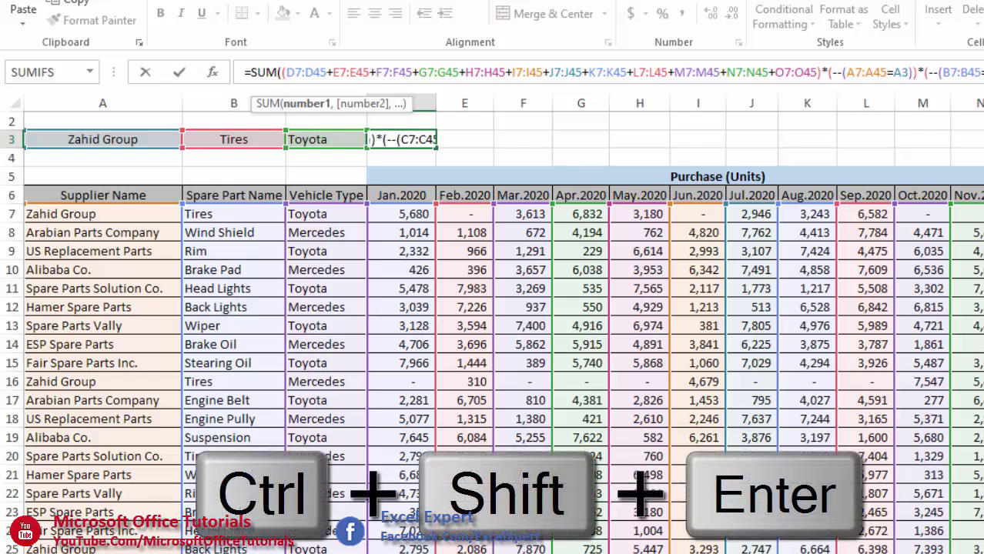
pyautogui.hotkey('ctrl', 'shift', 'Return')
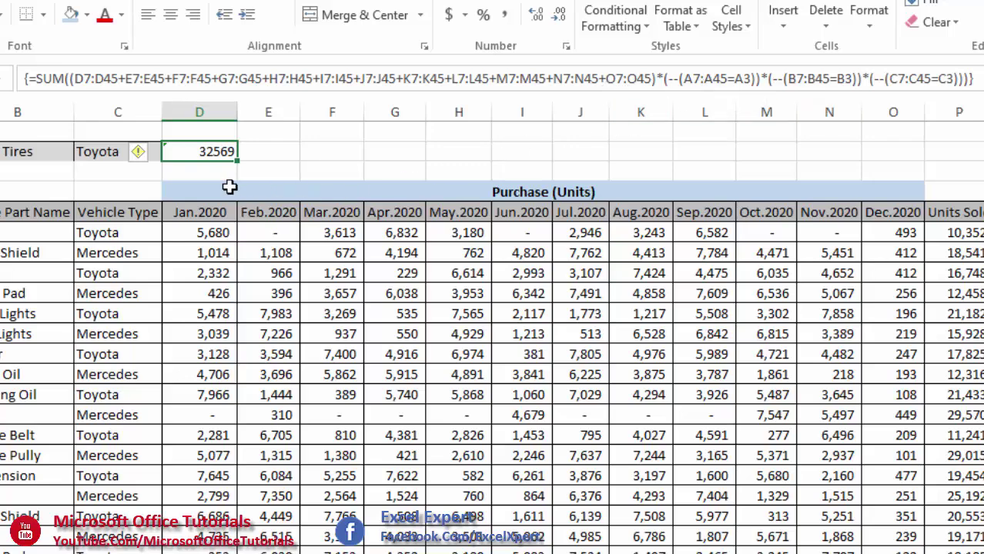
# Review the D3 total against the criteria in A3:C3 and the January to December purchase columns
pyautogui.click(215, 151)
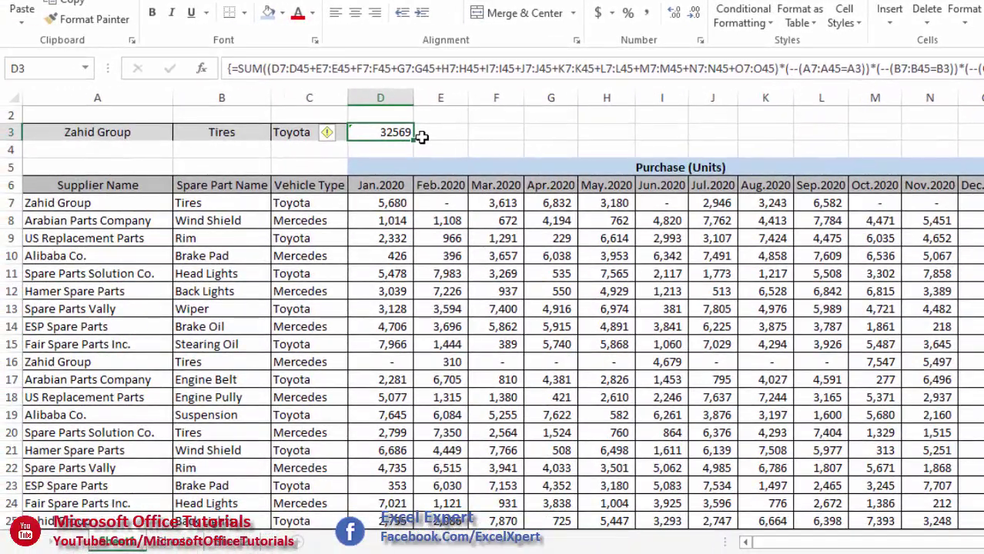
pyautogui.click(249, 157)
pyautogui.click(324, 141)
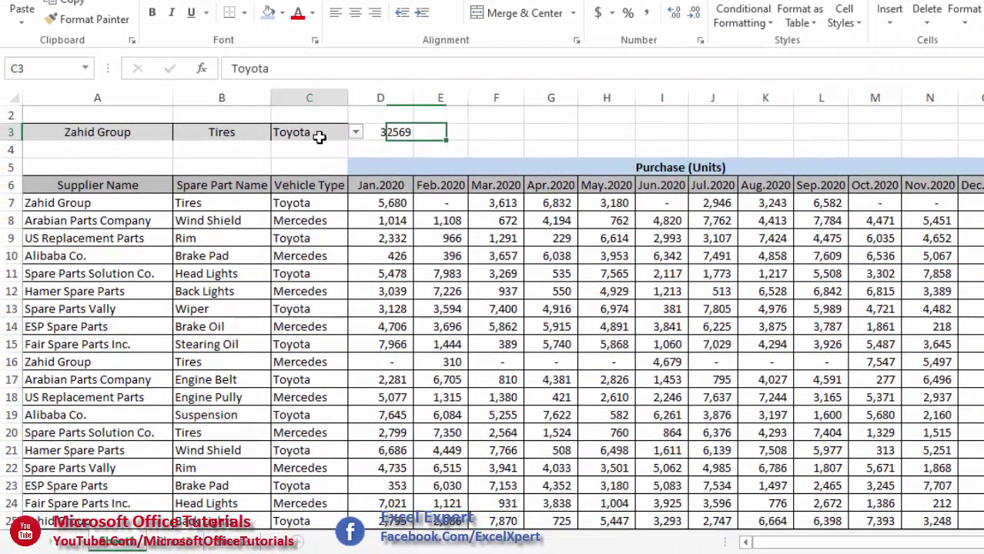
pyautogui.click(388, 132)
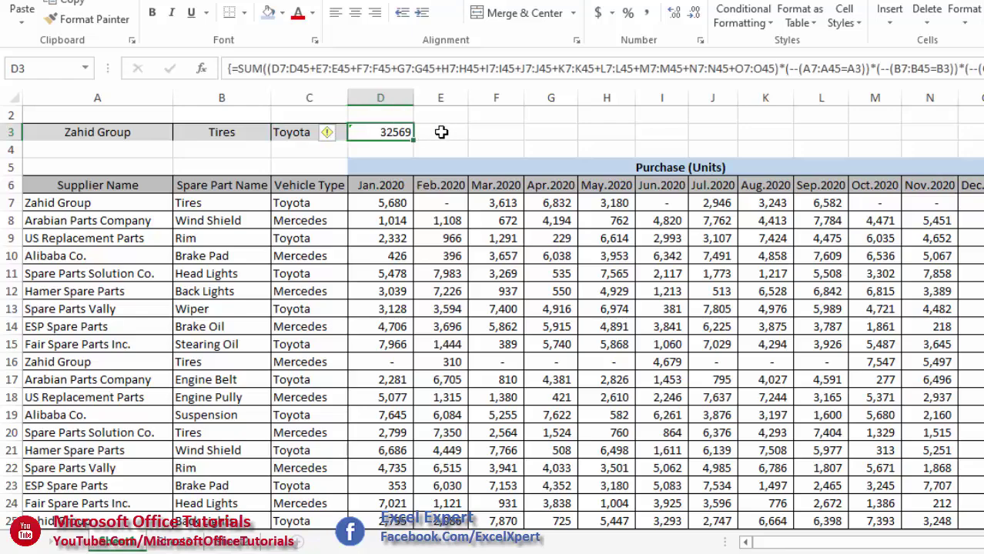
pyautogui.click(241, 135)
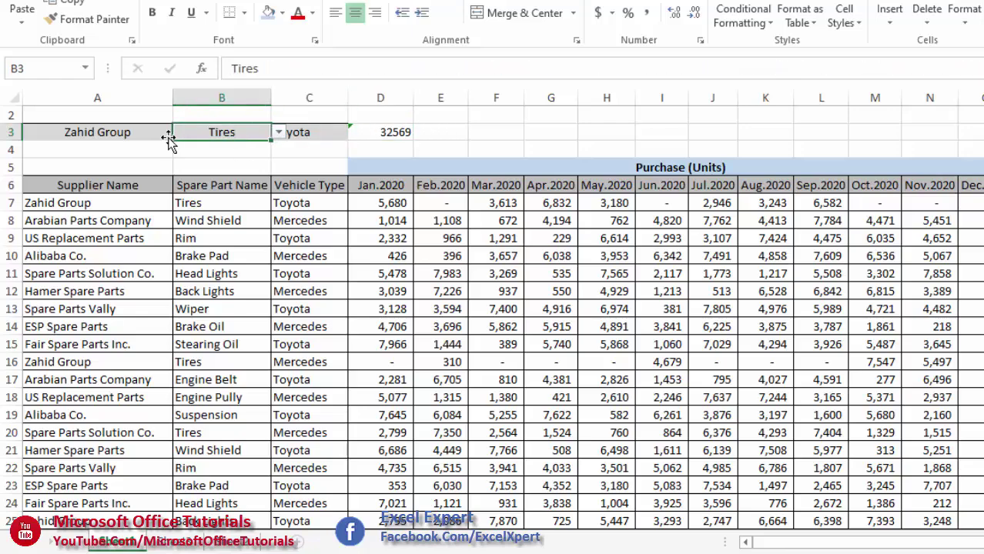
pyautogui.click(155, 132)
pyautogui.moveTo(383, 186); pyautogui.dragTo(980, 176)
pyautogui.click(977, 216)
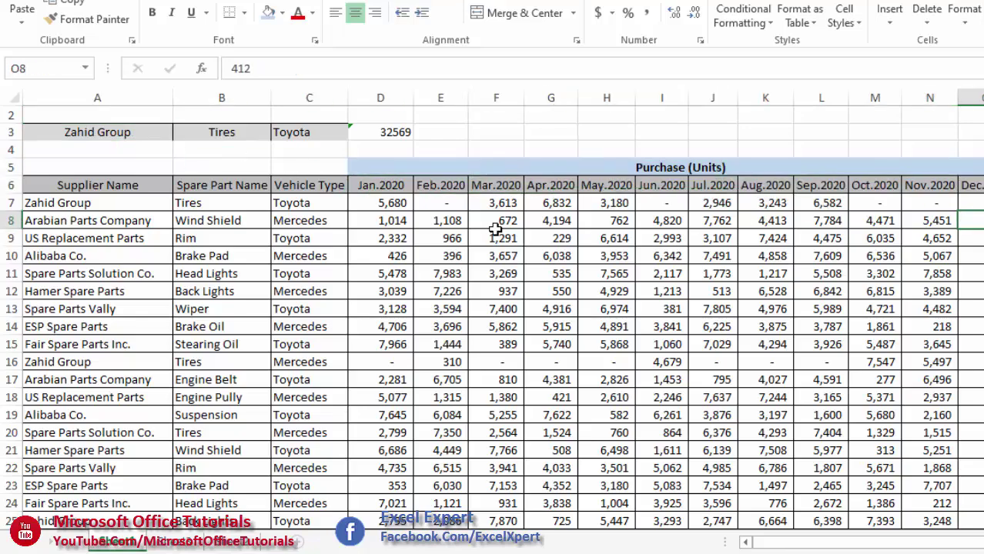
# Turn on filtering for the table's header row 6
pyautogui.click(14, 183)
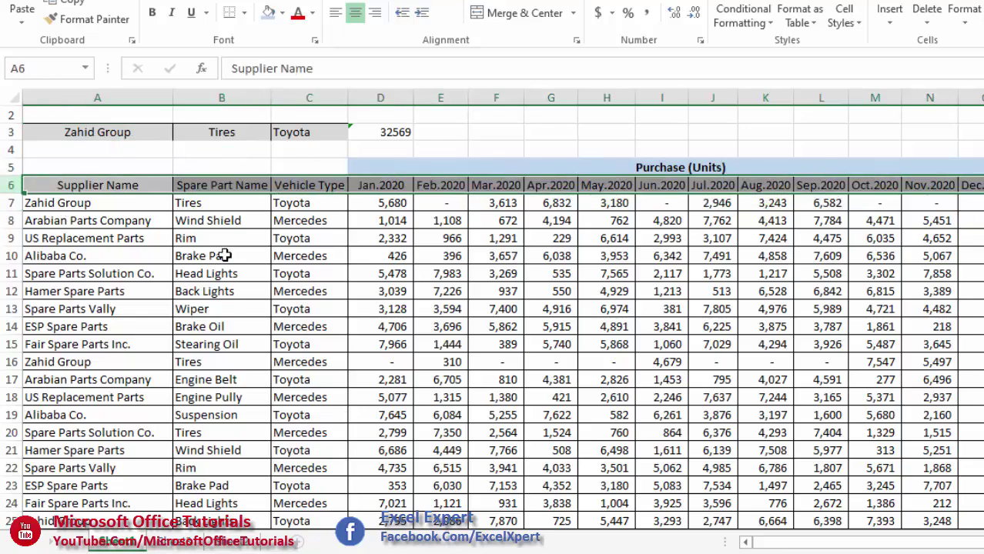
pyautogui.hotkey('ctrl', 'shift', 'l')
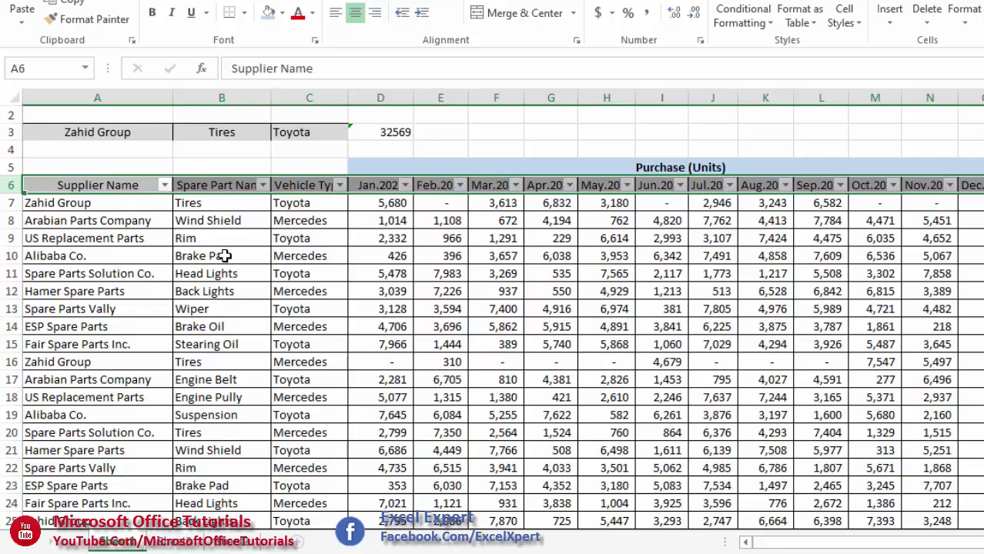
# Filter the Supplier Name column for ZAHID
pyautogui.click(164, 185)
pyautogui.write('ZAHID')
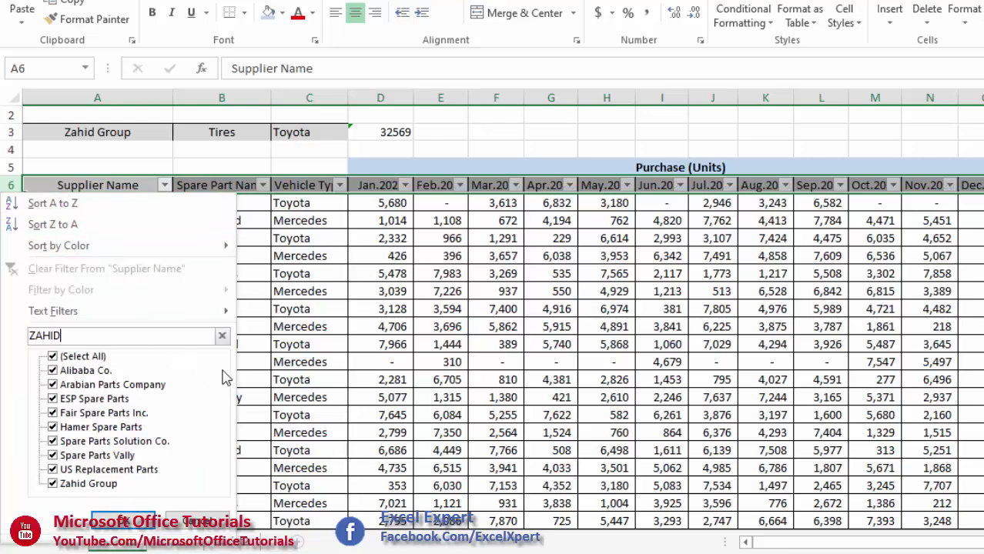
pyautogui.press('Return')
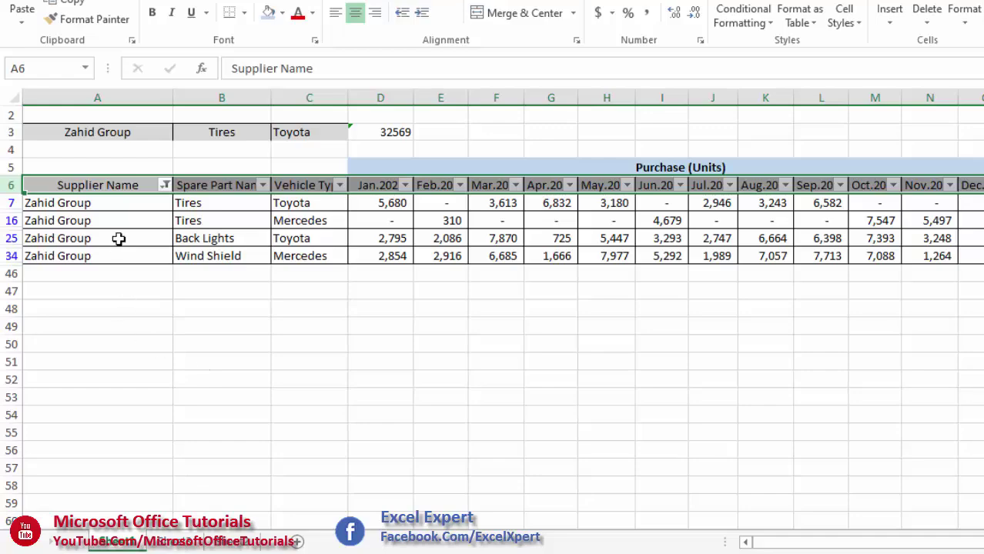
# Check the Zahid Group, Tires, Toyota row and its monthly purchases against the D3 total
pyautogui.click(117, 206)
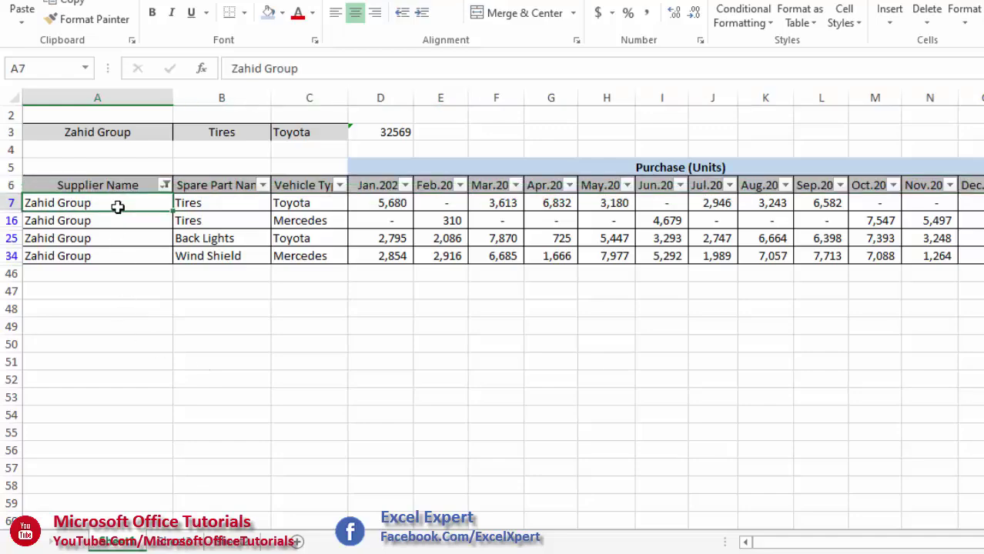
pyautogui.click(245, 204)
pyautogui.click(299, 202)
pyautogui.moveTo(377, 203); pyautogui.dragTo(948, 197)
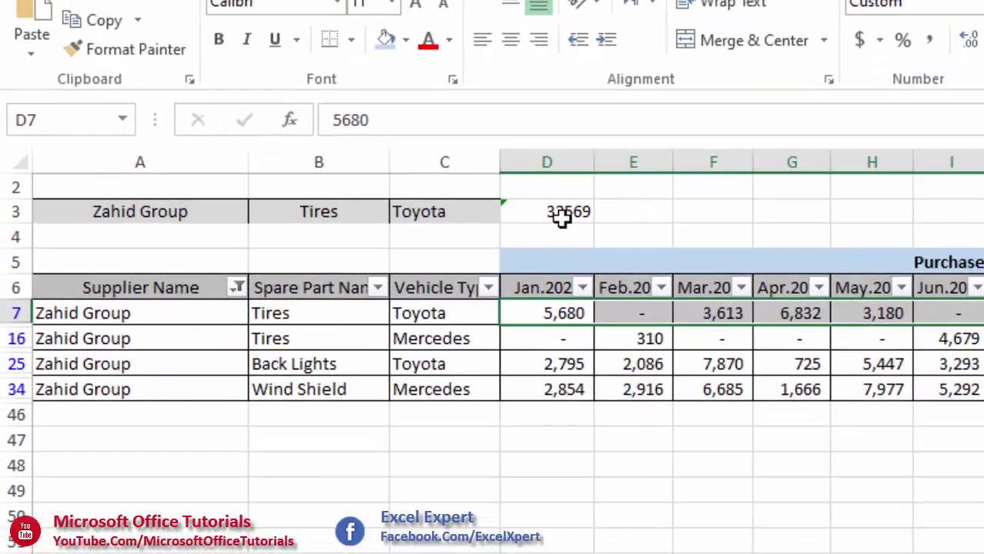
# Set the vehicle type criterion in C3 to Mercedes and select the D3 total
pyautogui.click(473, 216)
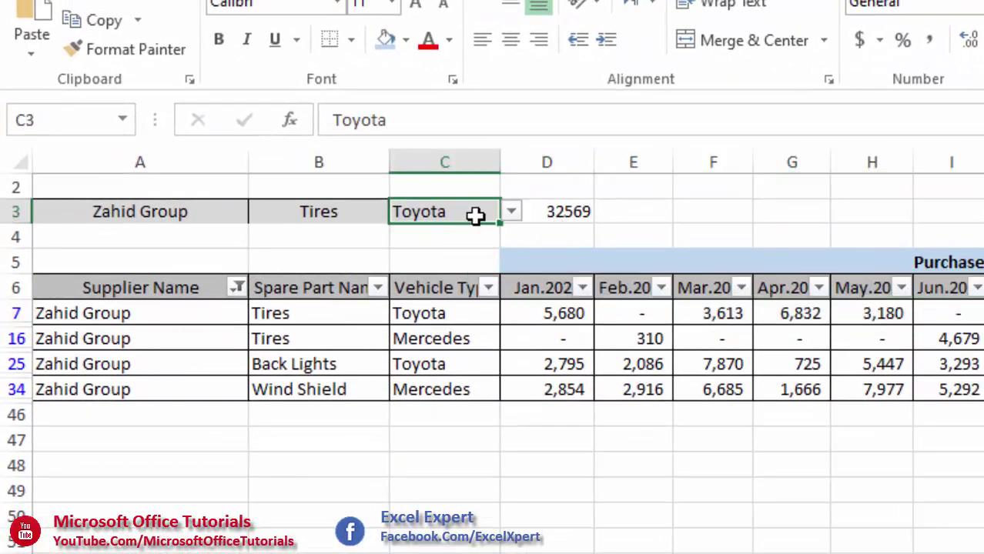
pyautogui.click(512, 211)
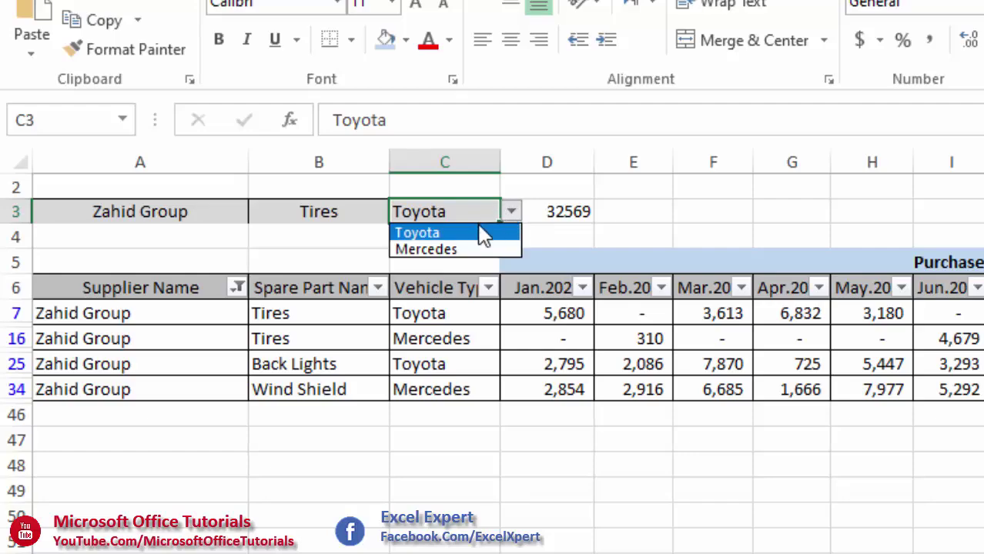
pyautogui.click(467, 251)
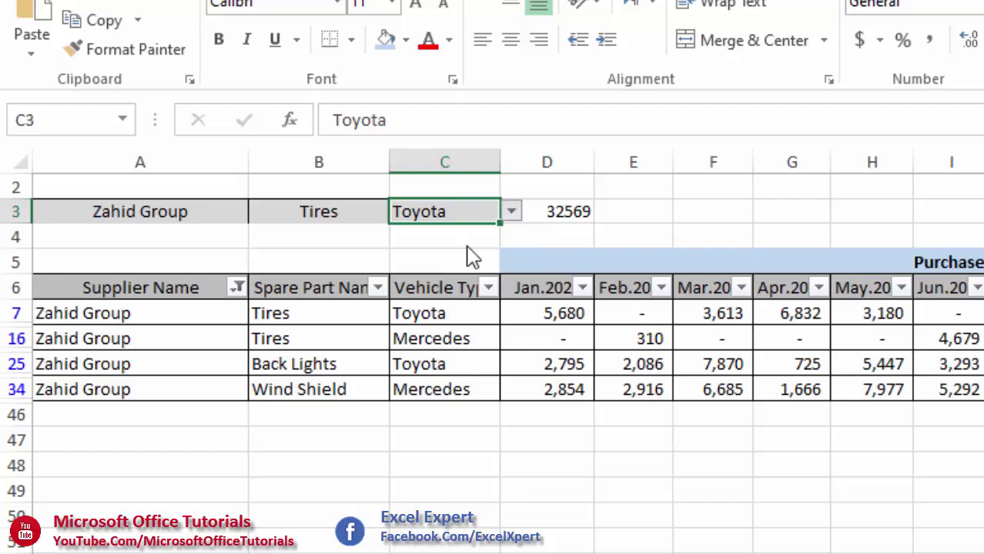
pyautogui.click(564, 216)
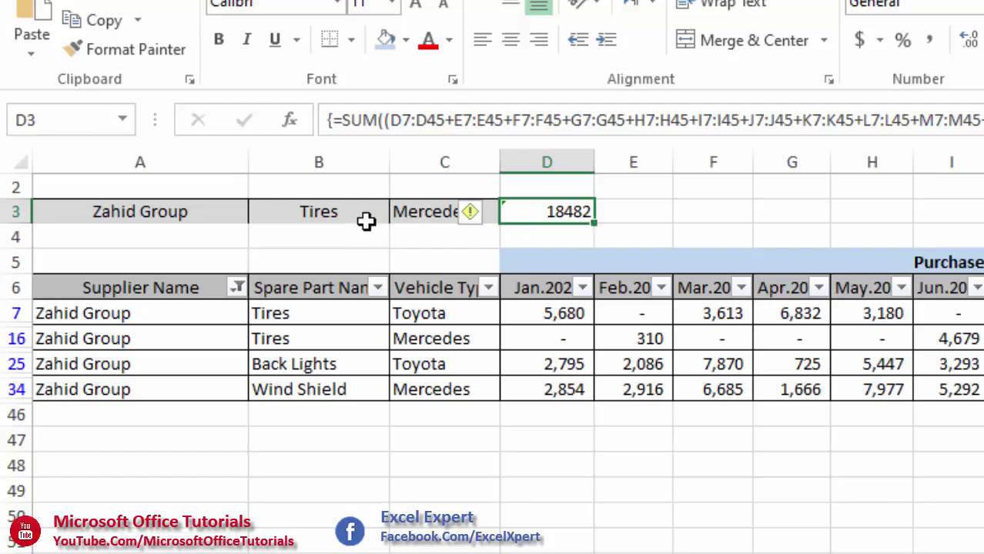
# Check the Zahid Group, Tires, Mercedes row 16 and its monthly purchases against the D3 total
pyautogui.click(539, 293)
pyautogui.hotkey('ctrl', 'Right')
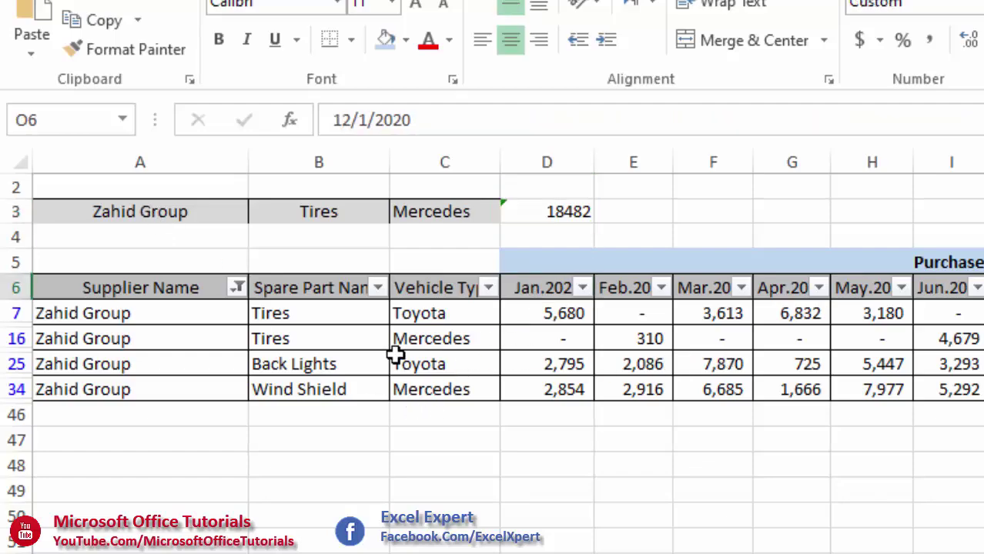
pyautogui.moveTo(154, 345); pyautogui.dragTo(402, 336)
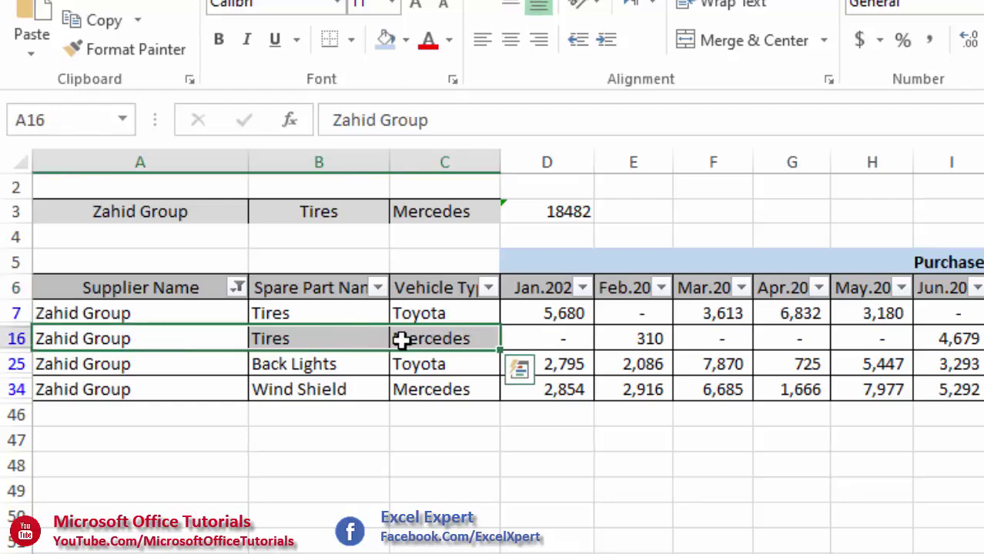
pyautogui.click(191, 344)
pyautogui.moveTo(191, 343); pyautogui.dragTo(462, 339)
pyautogui.moveTo(516, 324); pyautogui.dragTo(920, 221)
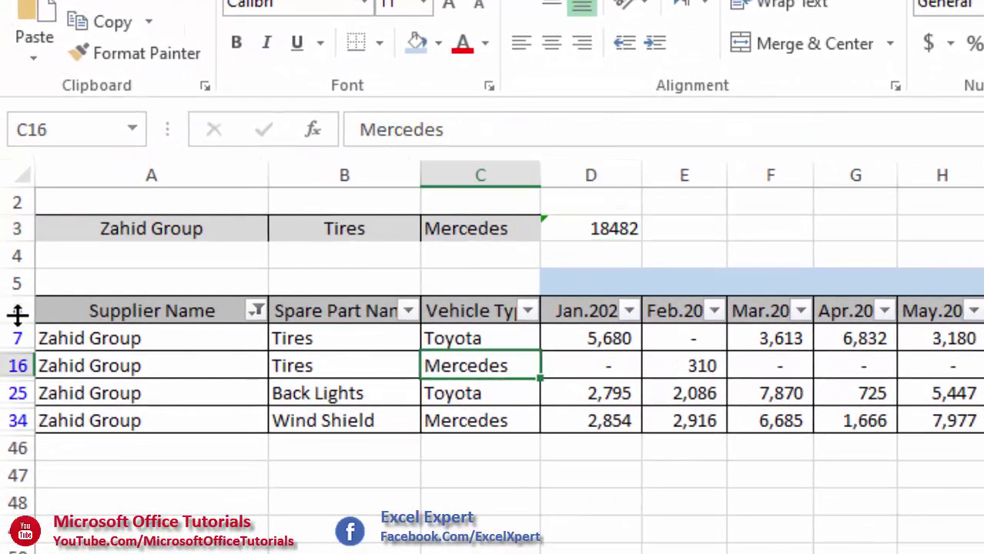
# Turn off filtering on header row 6 and select the formula cell D3
pyautogui.click(18, 311)
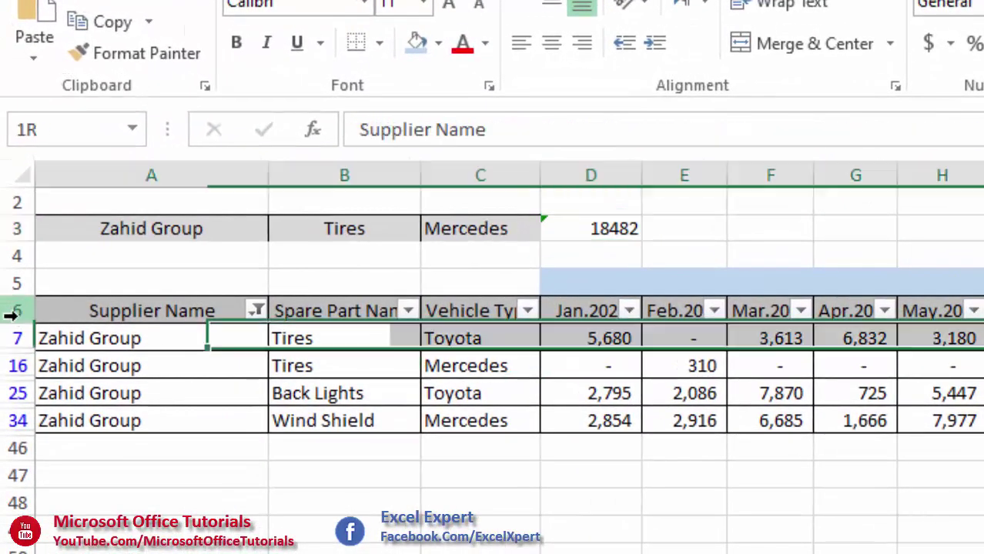
pyautogui.hotkey('ctrl', 'shift', 'l')
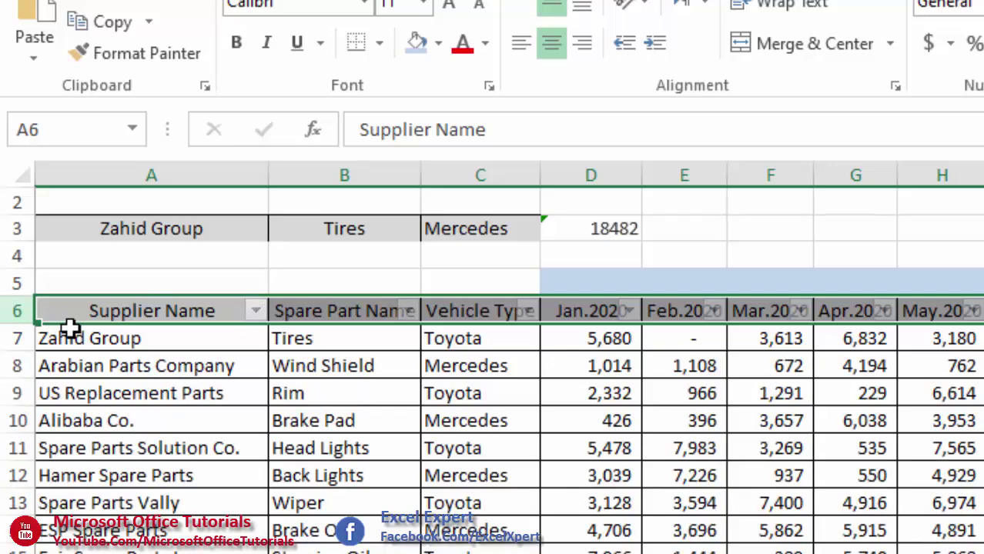
pyautogui.click(605, 235)
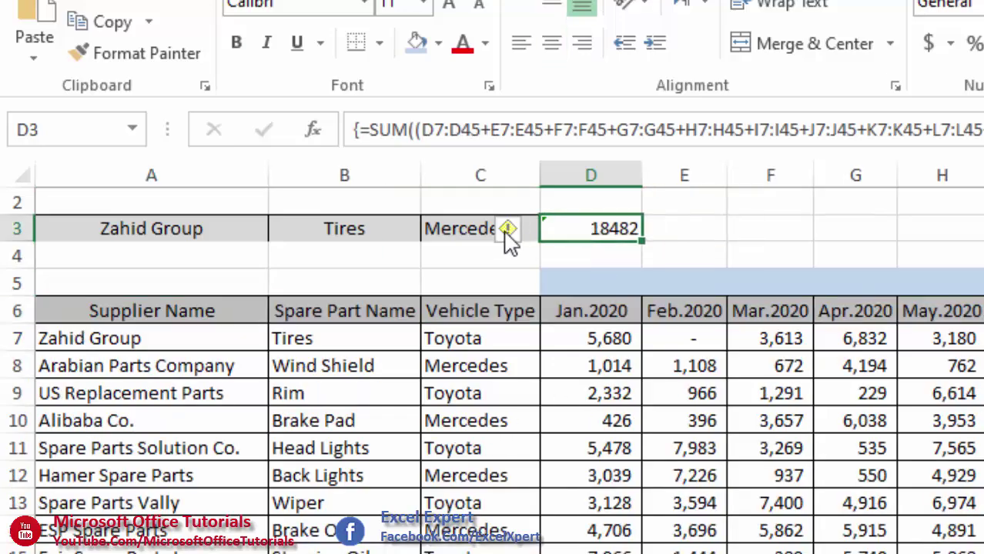